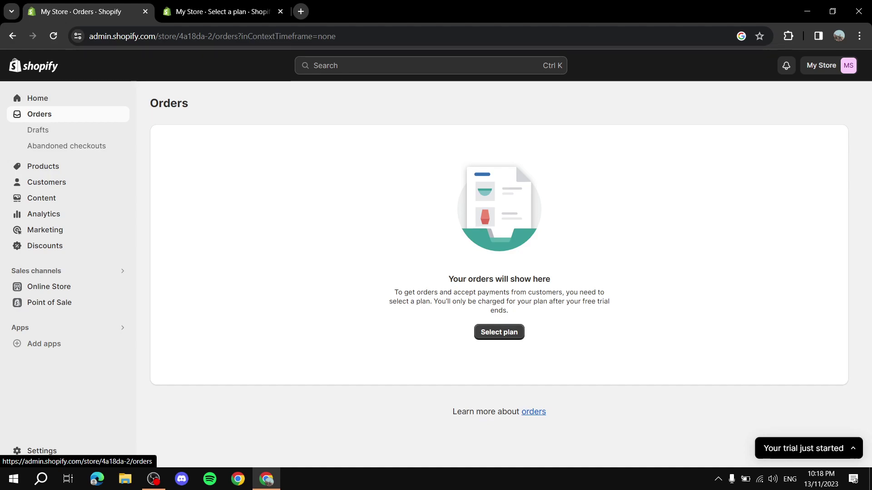
- Switch to the Select a plan page and examine the Basic plan's price, online transaction fee and currency conversion fee
{"action": "key", "text": "ctrl+Tab"}
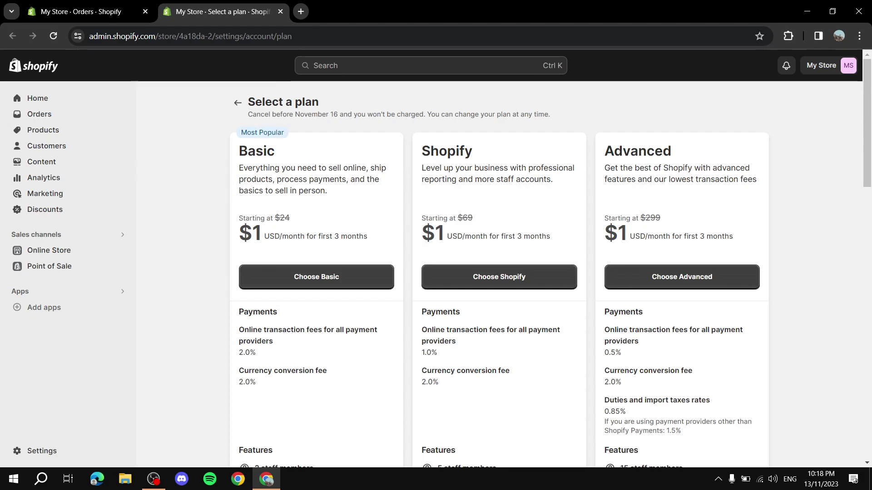
{"action": "left_click_drag", "start_coordinate": [273, 218], "coordinate": [284, 218]}
{"action": "left_click", "coordinate": [285, 218]}
{"action": "left_click_drag", "start_coordinate": [239, 330], "coordinate": [256, 353]}
{"action": "left_click", "coordinate": [256, 352]}
{"action": "left_click_drag", "start_coordinate": [239, 382], "coordinate": [608, 382]}
{"action": "left_click", "coordinate": [609, 381]}
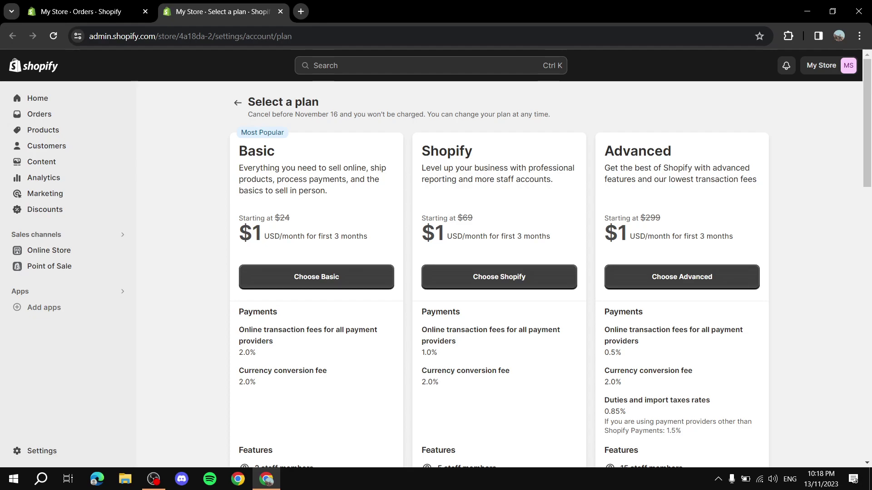
{"action": "left_click_drag", "start_coordinate": [239, 352], "coordinate": [255, 352]}
- Compare the online transaction fees of the Shopify and Advanced plans
{"action": "left_click_drag", "start_coordinate": [430, 151], "coordinate": [473, 151]}
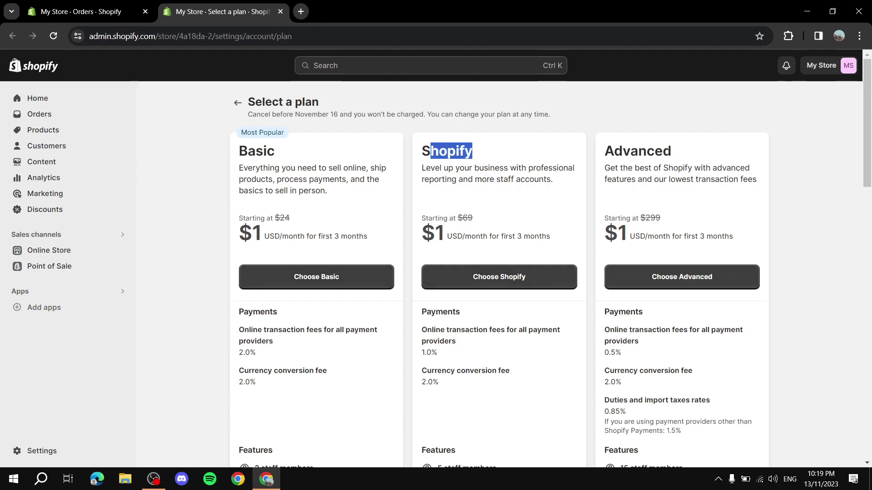
{"action": "left_click_drag", "start_coordinate": [422, 352], "coordinate": [437, 352]}
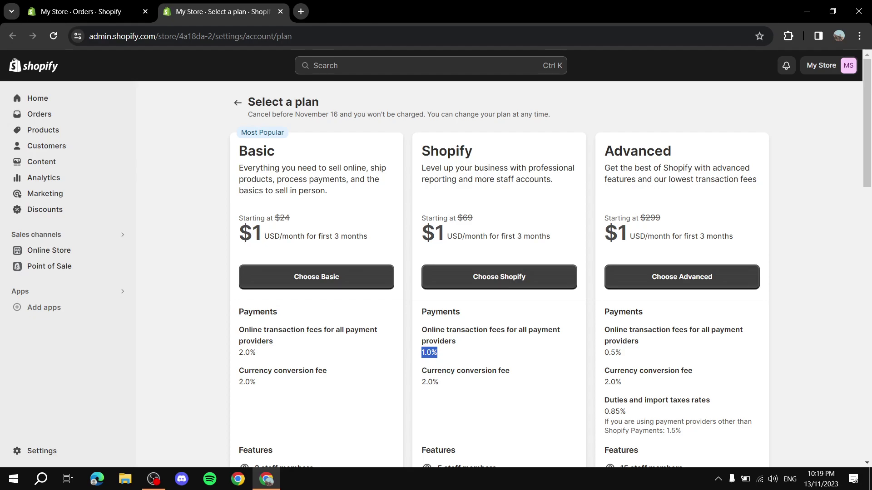
{"action": "left_click_drag", "start_coordinate": [604, 352], "coordinate": [622, 352]}
- Examine the Advanced plan's duties and import taxes rates, and close the plan page
{"action": "scroll", "coordinate": [499, 272], "scroll_direction": "down", "scroll_amount": 1}
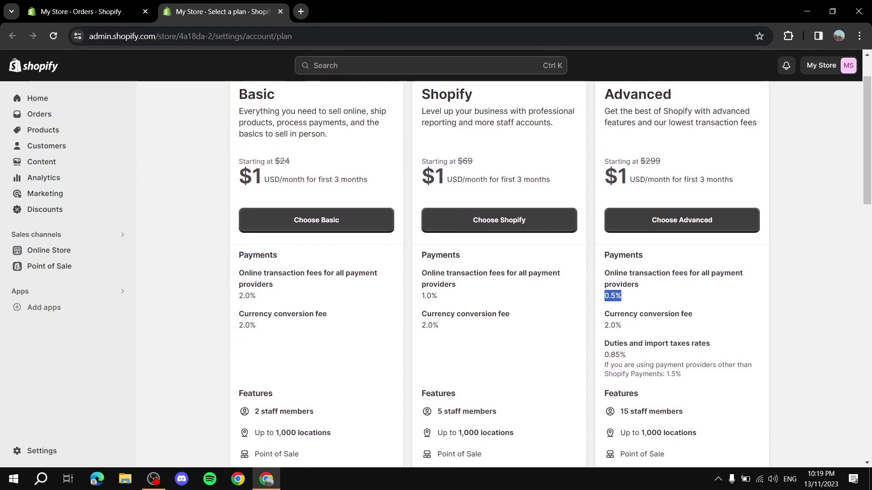
{"action": "left_click_drag", "start_coordinate": [604, 94], "coordinate": [671, 94]}
{"action": "left_click", "coordinate": [671, 94]}
{"action": "left_click_drag", "start_coordinate": [604, 344], "coordinate": [710, 344]}
{"action": "left_click_drag", "start_coordinate": [605, 355], "coordinate": [681, 374]}
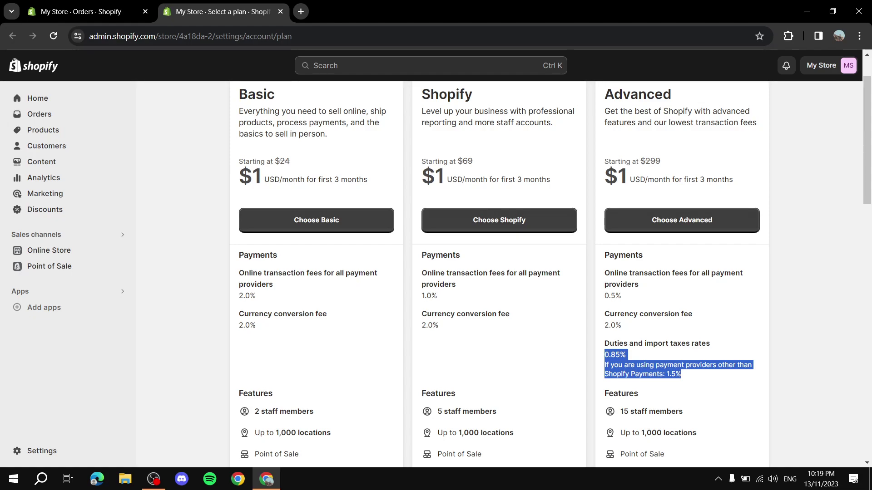
{"action": "left_click", "coordinate": [681, 374]}
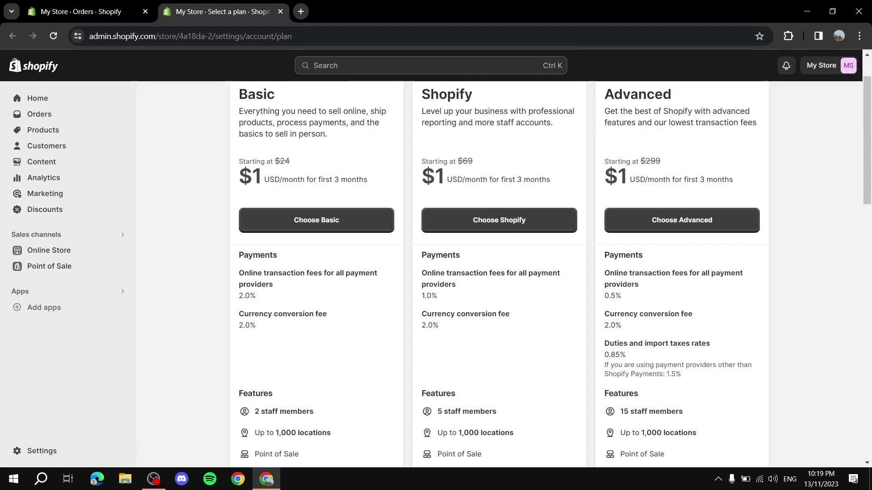
{"action": "left_click", "coordinate": [280, 12]}
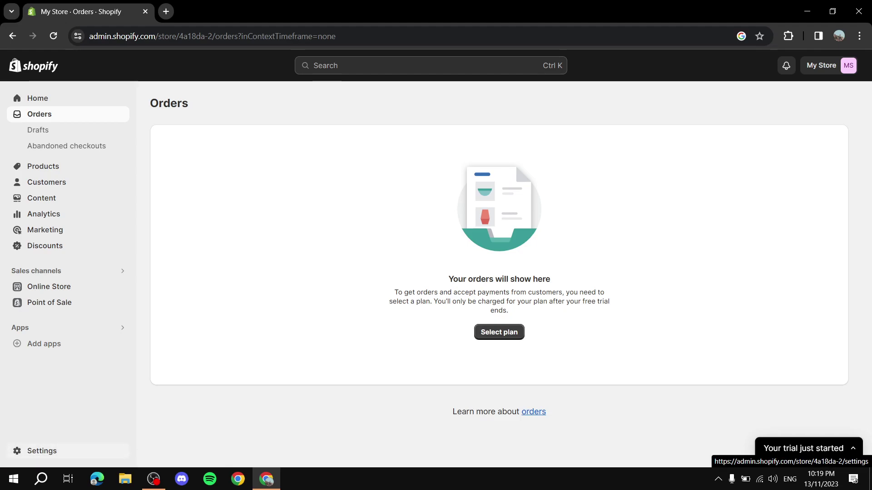
- Open the store's Payments settings and set the browser zoom to 110%
{"action": "left_click", "coordinate": [42, 451]}
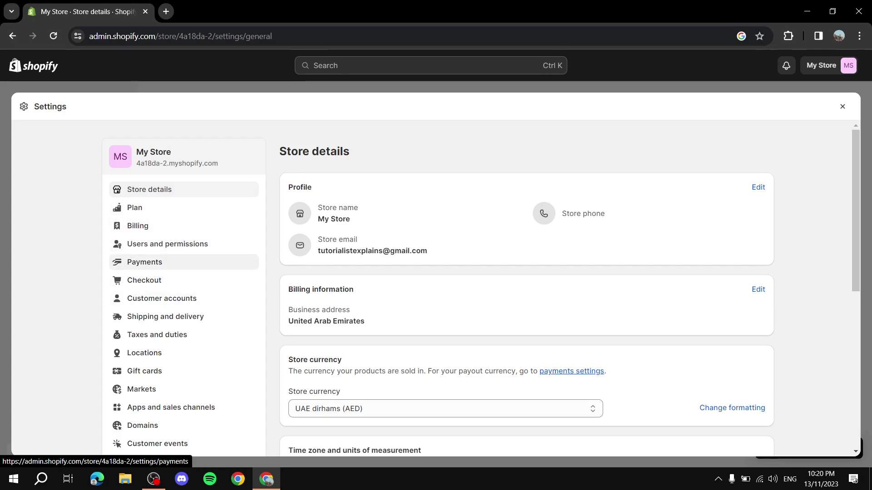
{"action": "left_click", "coordinate": [145, 262]}
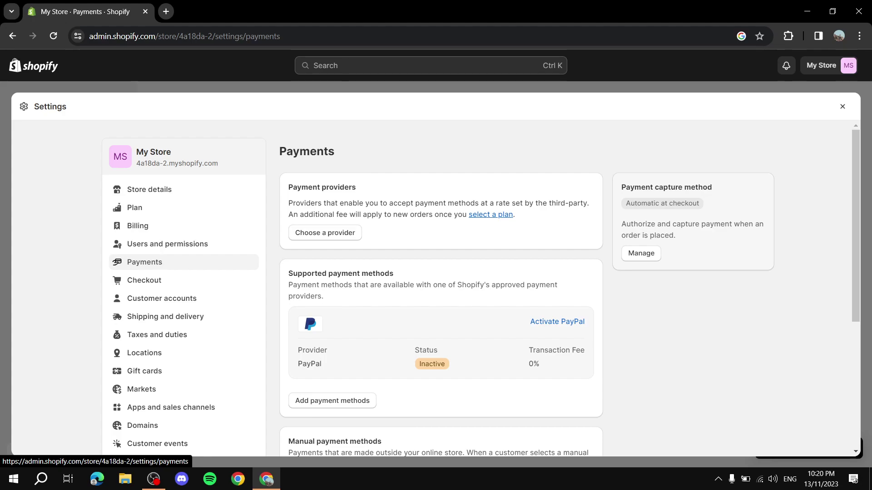
{"action": "key", "text": "ctrl+plus"}
{"action": "key", "text": "ctrl+plus"}
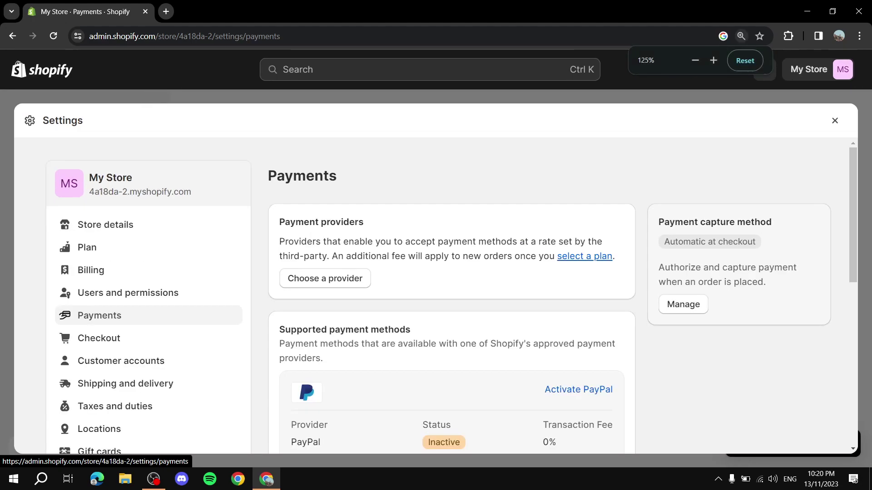
{"action": "key", "text": "ctrl+minus"}
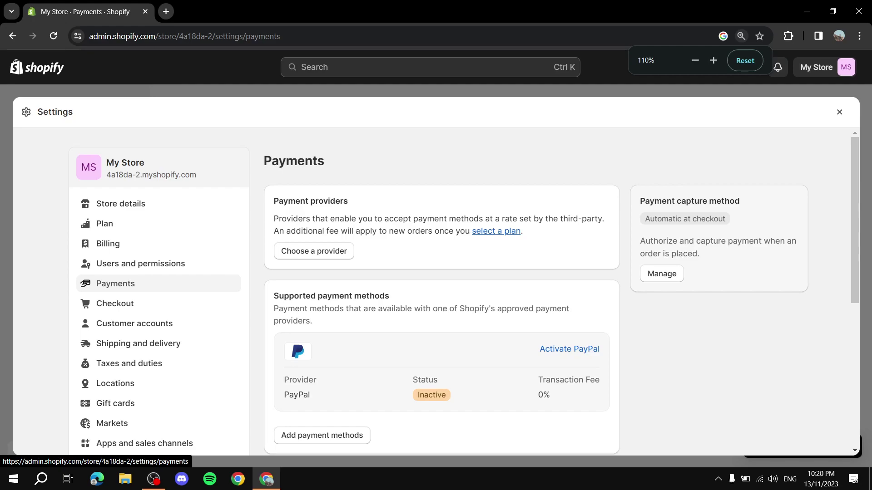
- Look through the payment providers, supported payment methods and manual payment methods sections of the Payments settings
{"action": "scroll", "coordinate": [465, 296], "scroll_direction": "down", "scroll_amount": 3}
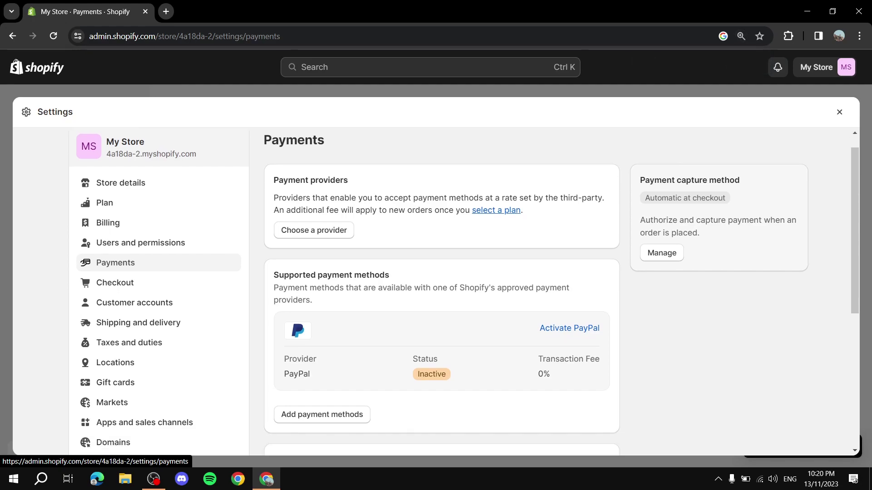
{"action": "scroll", "coordinate": [465, 296], "scroll_direction": "up", "scroll_amount": 3}
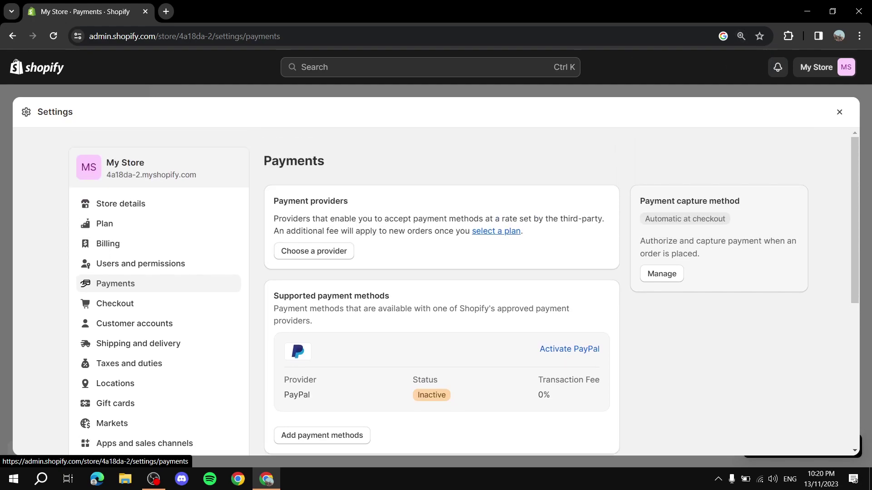
{"action": "scroll", "coordinate": [464, 296], "scroll_direction": "down", "scroll_amount": 3}
{"action": "scroll", "coordinate": [465, 296], "scroll_direction": "up", "scroll_amount": 3}
{"action": "left_click_drag", "start_coordinate": [274, 201], "coordinate": [349, 201]}
{"action": "left_click", "coordinate": [349, 202]}
{"action": "scroll", "coordinate": [441, 290], "scroll_direction": "down", "scroll_amount": 3}
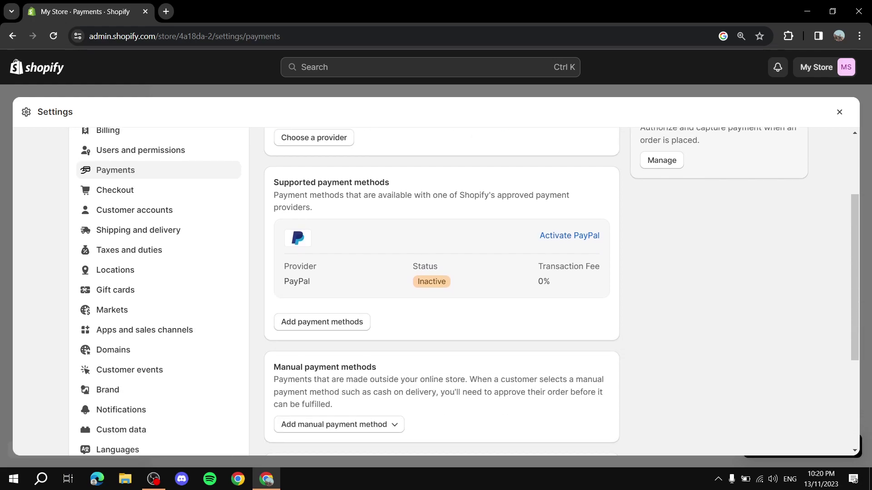
{"action": "left_click_drag", "start_coordinate": [274, 182], "coordinate": [316, 182]}
{"action": "scroll", "coordinate": [316, 182], "scroll_direction": "down", "scroll_amount": 3}
{"action": "left_click_drag", "start_coordinate": [281, 253], "coordinate": [296, 253]}
{"action": "left_click", "coordinate": [296, 253]}
{"action": "scroll", "coordinate": [464, 292], "scroll_direction": "up", "scroll_amount": 2}
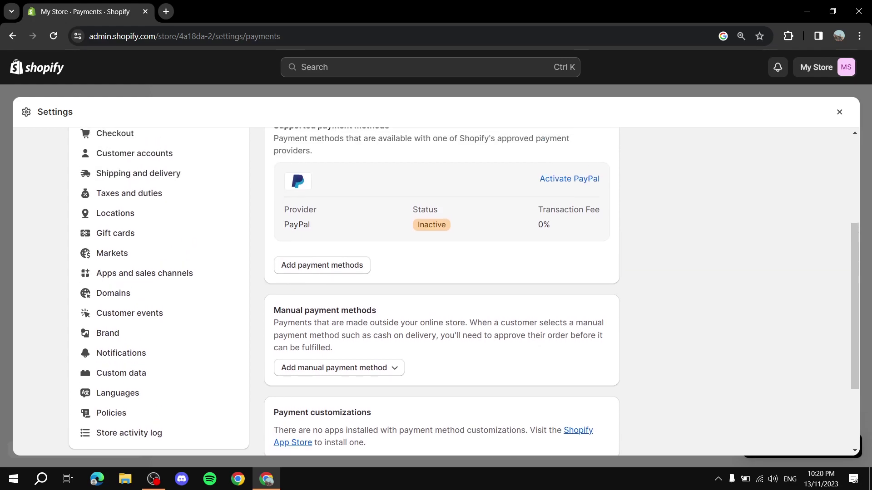
{"action": "scroll", "coordinate": [464, 291], "scroll_direction": "up", "scroll_amount": 1}
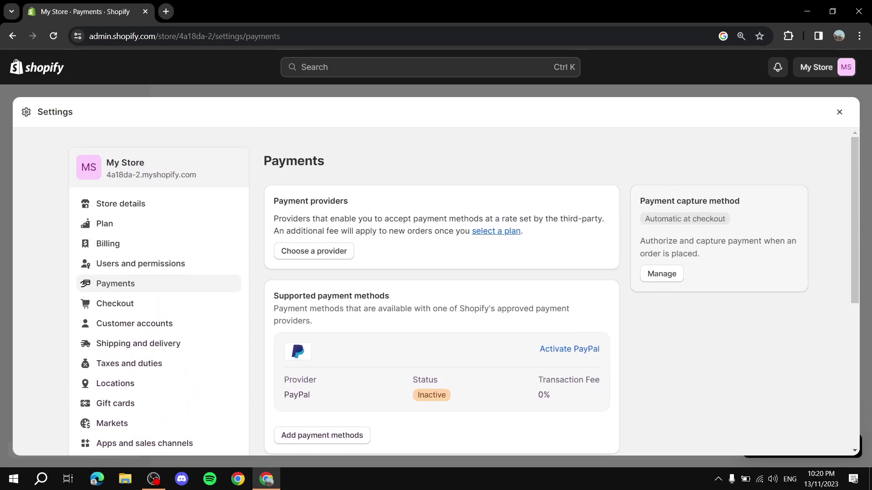
- Read the Payment providers description about third-party rates and the additional fee on new orders
{"action": "left_click_drag", "start_coordinate": [274, 200], "coordinate": [347, 201]}
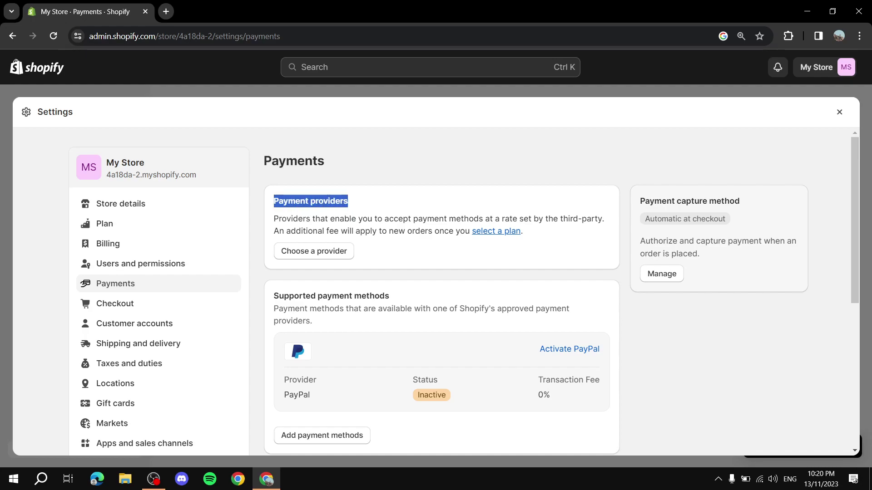
{"action": "left_click", "coordinate": [348, 200]}
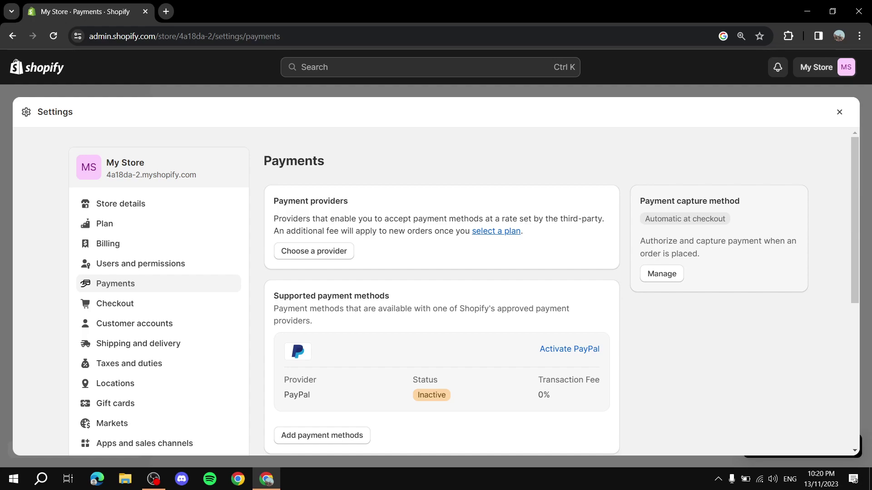
{"action": "left_click_drag", "start_coordinate": [274, 219], "coordinate": [604, 219]}
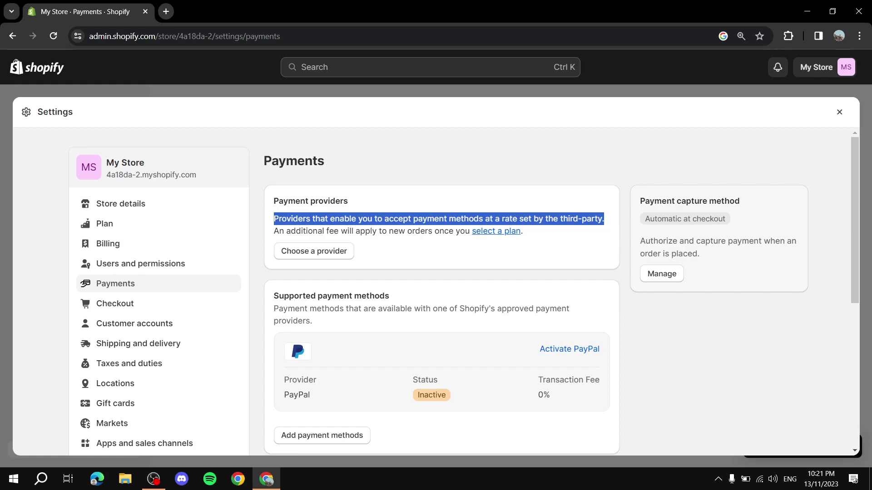
{"action": "left_click", "coordinate": [640, 207]}
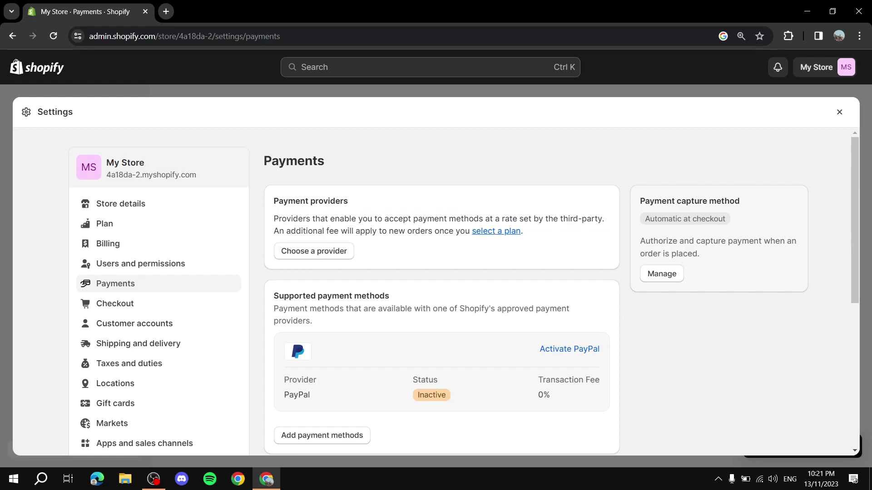
{"action": "left_click_drag", "start_coordinate": [274, 231], "coordinate": [523, 231]}
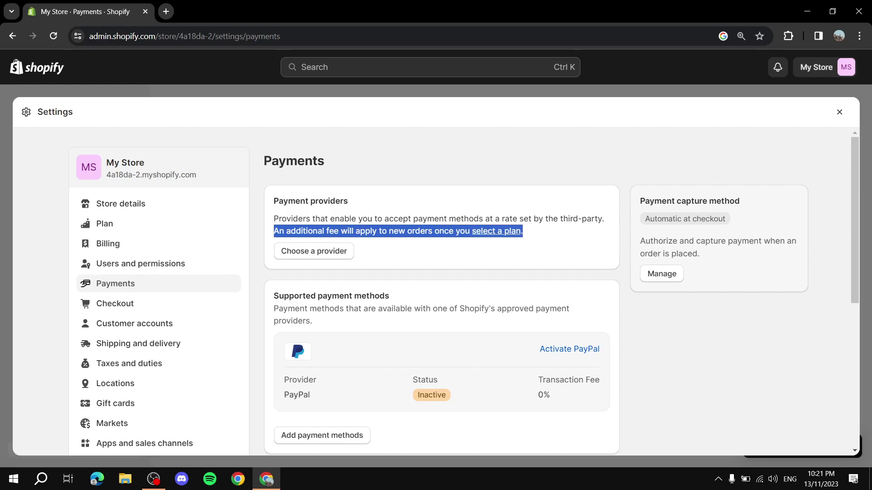
{"action": "left_click", "coordinate": [524, 231]}
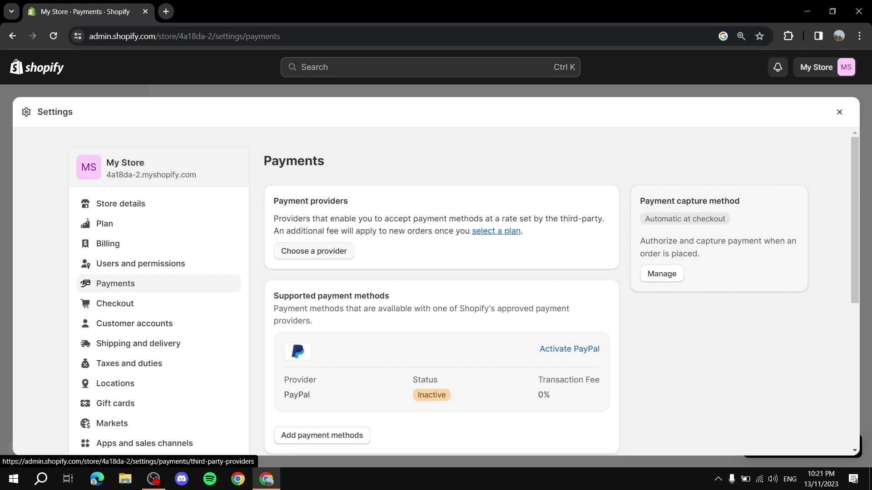
- Open the list of third-party payment providers, review the providers and their supported cards, and choose Stripe
{"action": "left_click", "coordinate": [314, 251]}
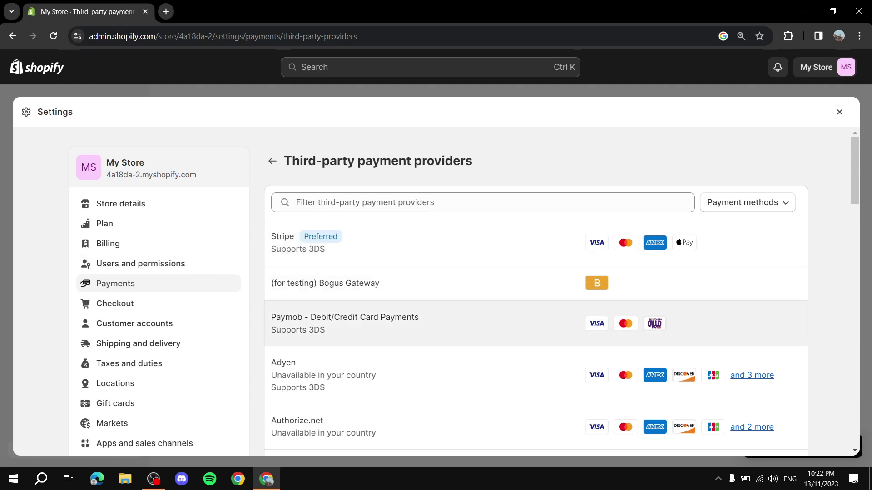
{"action": "scroll", "coordinate": [454, 318], "scroll_direction": "down", "scroll_amount": 1}
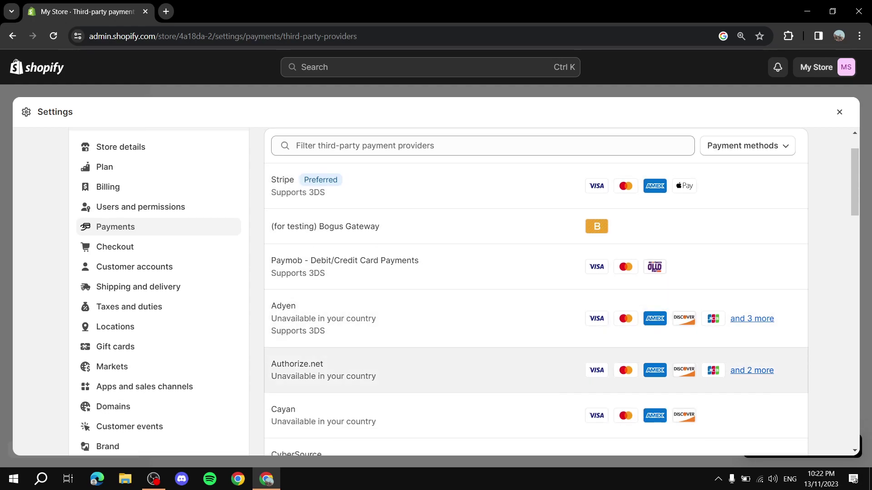
{"action": "scroll", "coordinate": [536, 389], "scroll_direction": "down", "scroll_amount": 1}
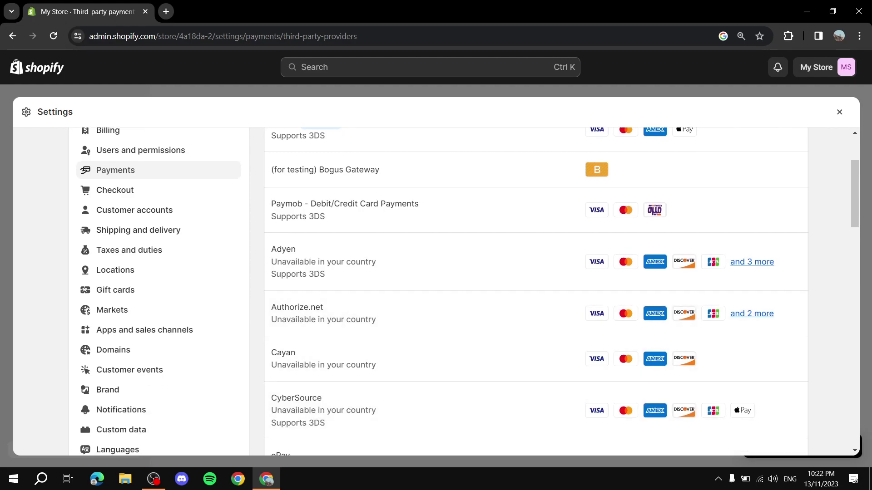
{"action": "scroll", "coordinate": [536, 356], "scroll_direction": "down", "scroll_amount": 4}
{"action": "scroll", "coordinate": [535, 357], "scroll_direction": "up", "scroll_amount": 6}
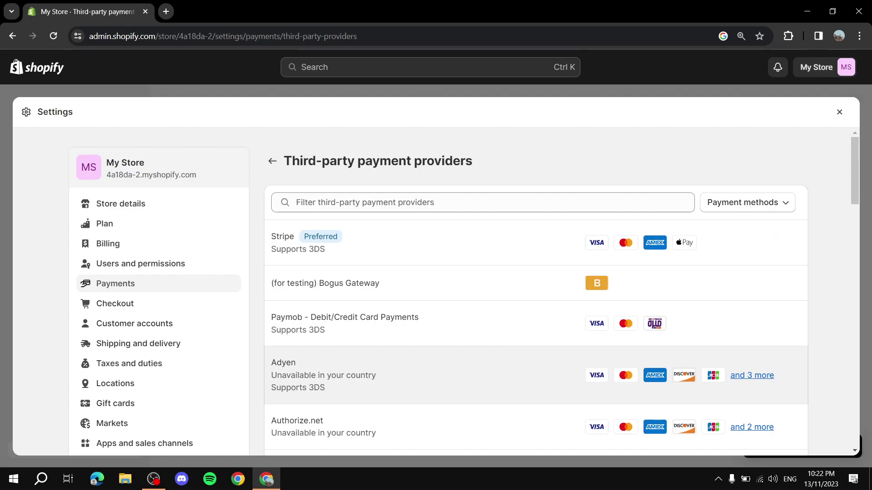
{"action": "scroll", "coordinate": [536, 356], "scroll_direction": "down", "scroll_amount": 4}
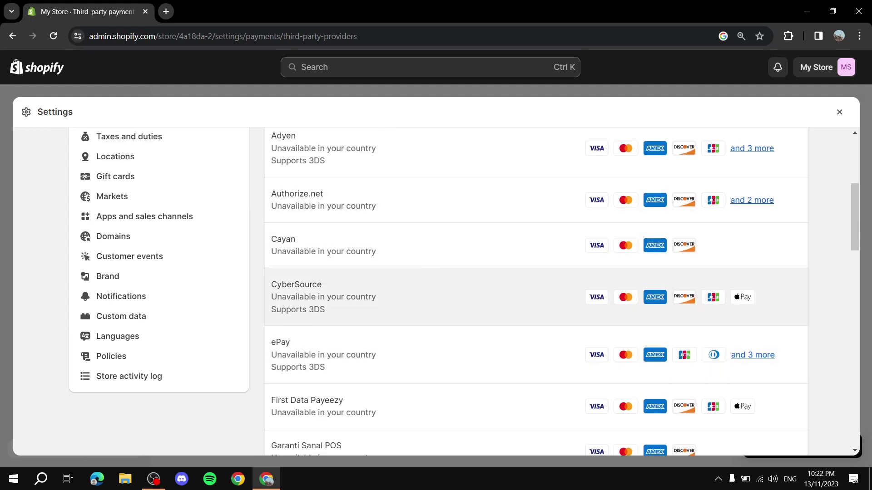
{"action": "scroll", "coordinate": [535, 291], "scroll_direction": "up", "scroll_amount": 4}
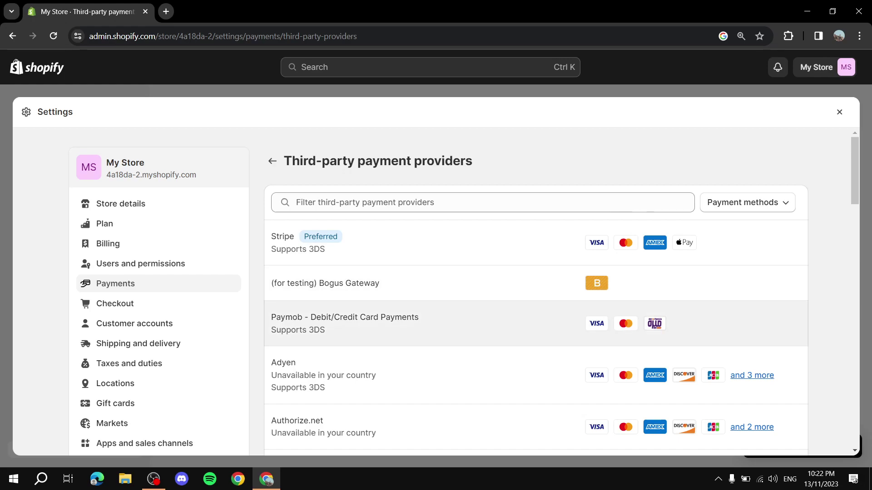
{"action": "scroll", "coordinate": [596, 324], "scroll_direction": "down", "scroll_amount": 1}
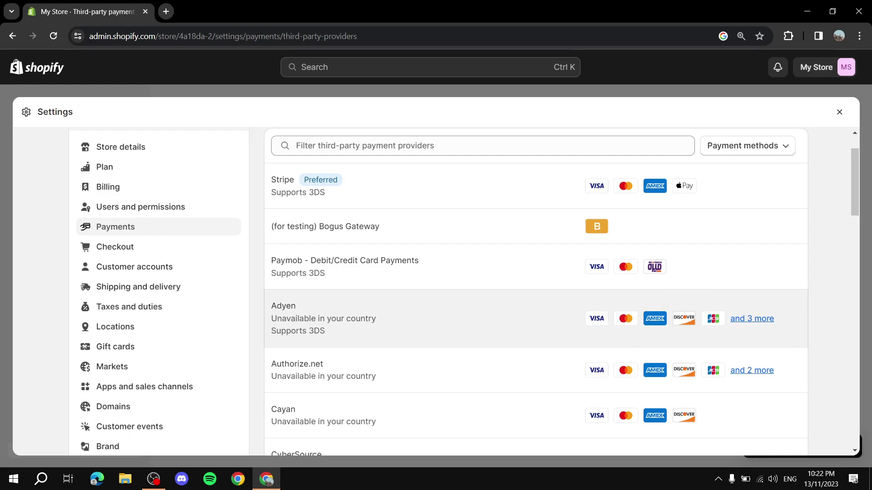
{"action": "mouse_move", "coordinate": [752, 318]}
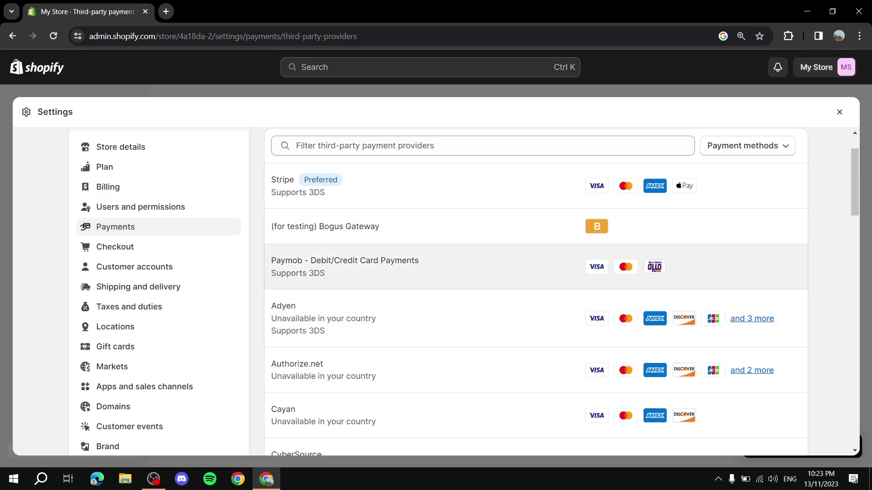
{"action": "scroll", "coordinate": [536, 309], "scroll_direction": "down", "scroll_amount": 5}
{"action": "scroll", "coordinate": [535, 313], "scroll_direction": "up", "scroll_amount": 6}
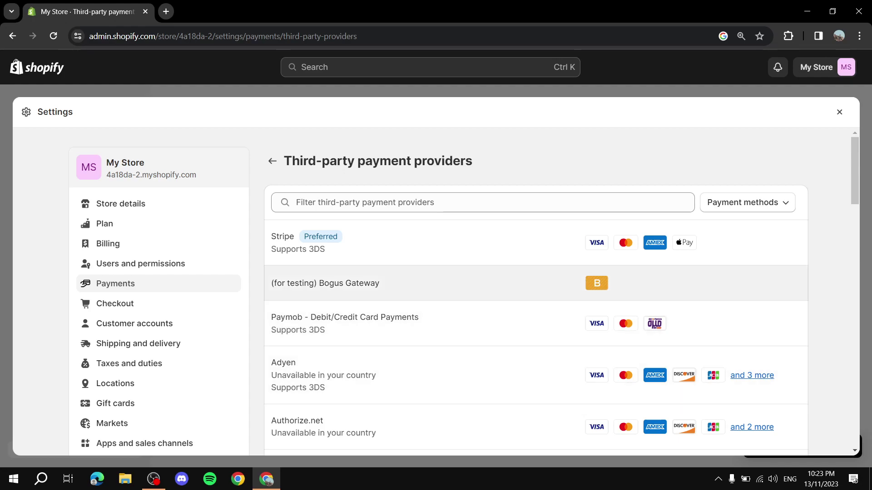
{"action": "left_click", "coordinate": [282, 243]}
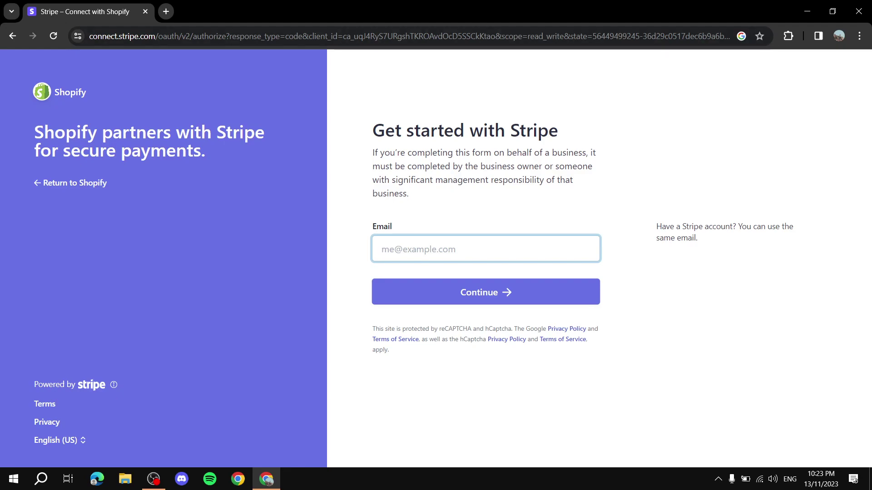
{"action": "key", "text": "ctrl+t"}
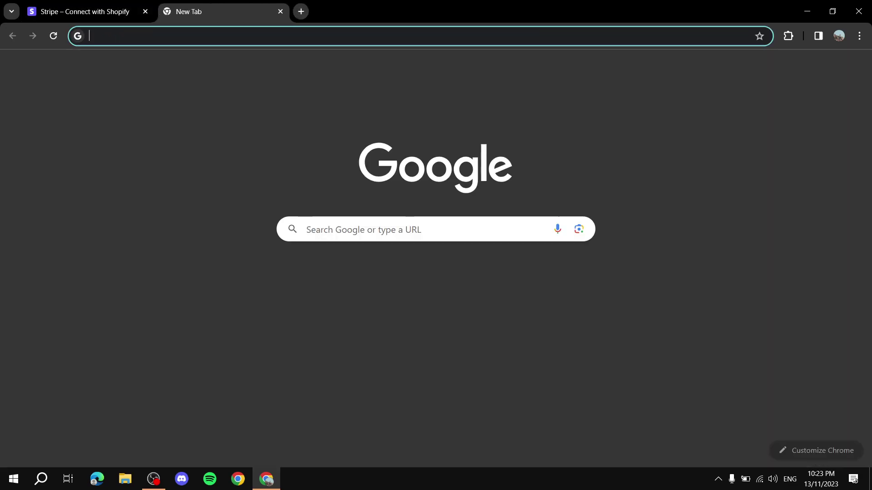
{"action": "type", "text": "Stripe sin"}
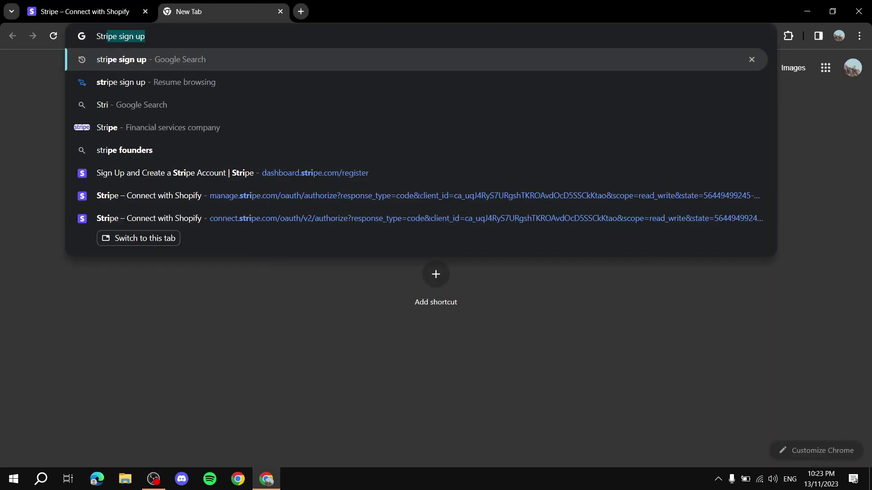
{"action": "type", "text": "g"}
{"action": "key", "text": "BackSpace"}
{"action": "type", "text": "ng"}
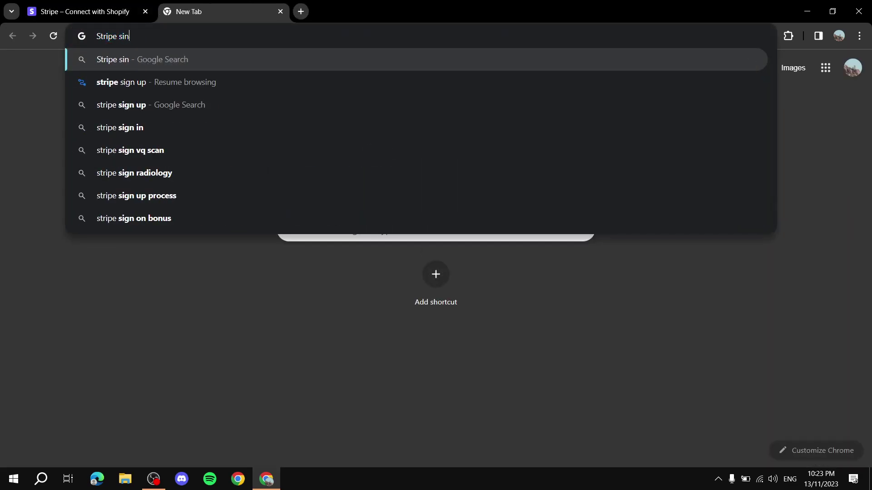
{"action": "key", "text": "BackSpace"}
{"action": "key", "text": "BackSpace"}
{"action": "type", "text": "gn up"}
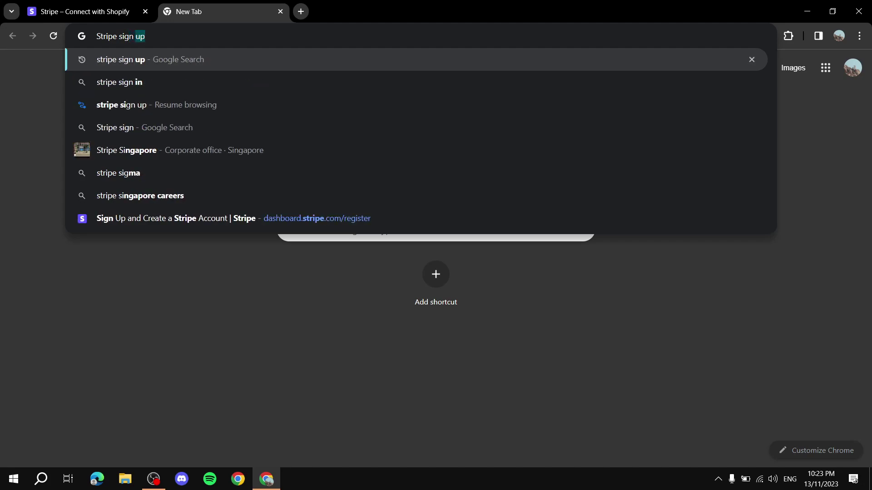
{"action": "key", "text": "Return"}
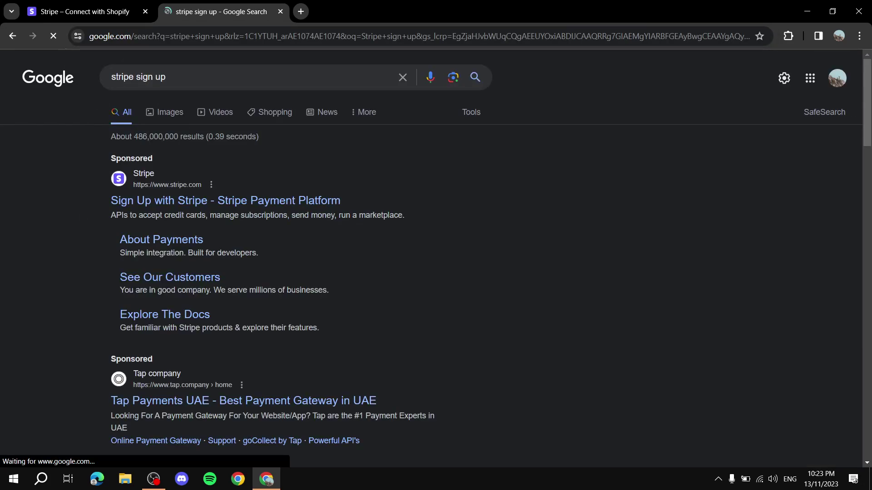
{"action": "scroll", "coordinate": [204, 356], "scroll_direction": "down", "scroll_amount": 3}
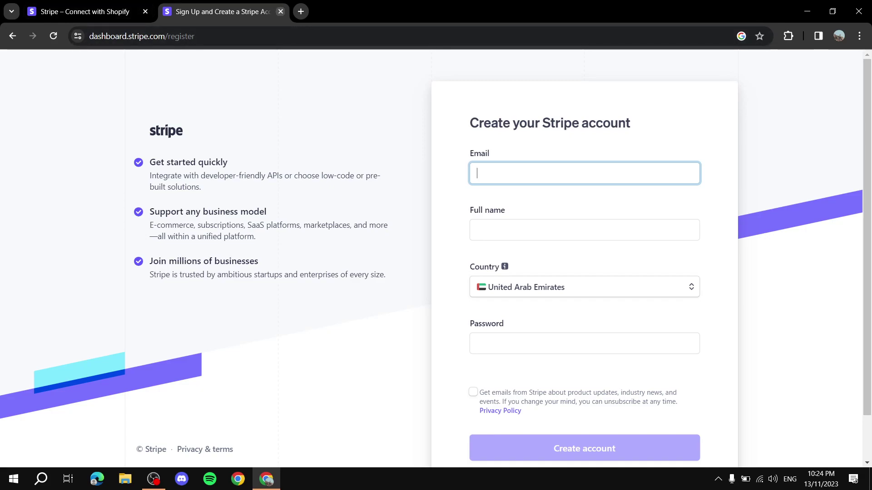
{"action": "left_click", "coordinate": [280, 11]}
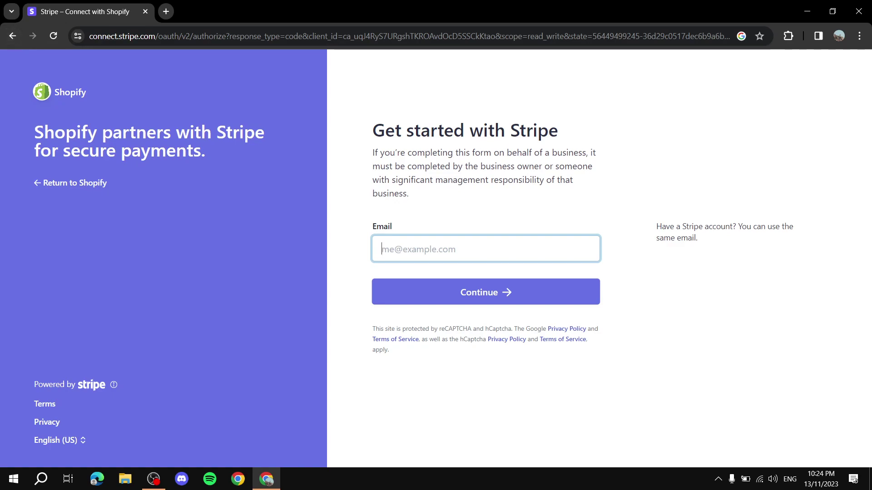
- Return to the third-party payment providers list, review Adyen's details and account information fields, and close the settings
{"action": "left_click", "coordinate": [12, 36]}
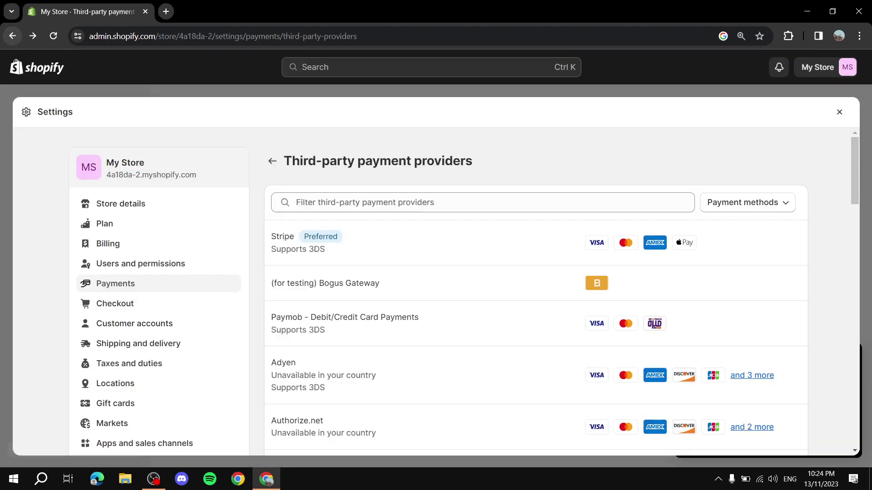
{"action": "scroll", "coordinate": [454, 264], "scroll_direction": "down", "scroll_amount": 3}
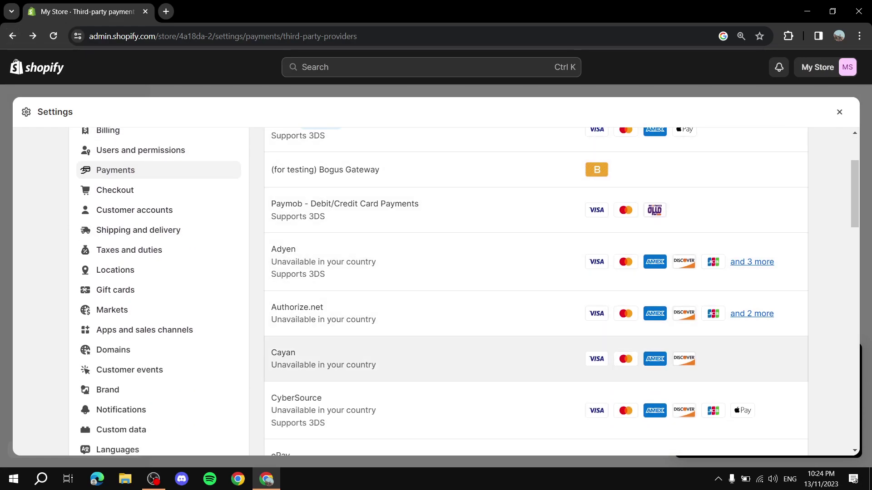
{"action": "left_click", "coordinate": [454, 261]}
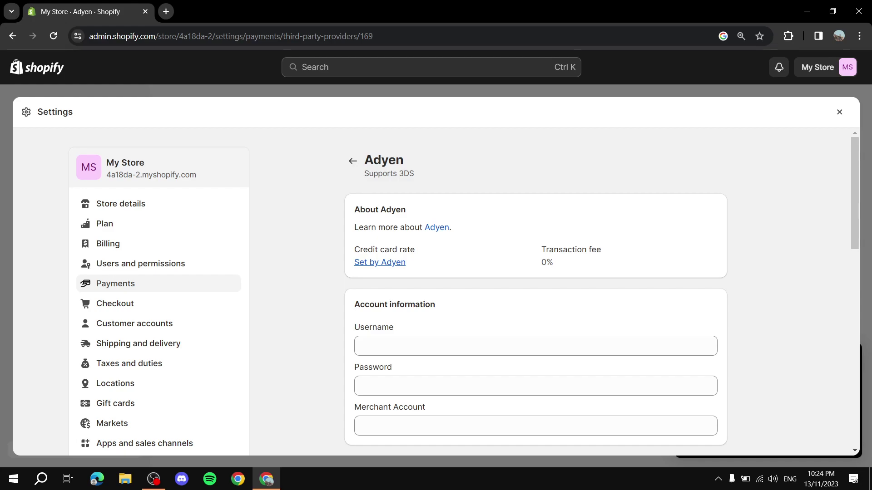
{"action": "scroll", "coordinate": [536, 291], "scroll_direction": "down", "scroll_amount": 4}
{"action": "scroll", "coordinate": [535, 290], "scroll_direction": "up", "scroll_amount": 3}
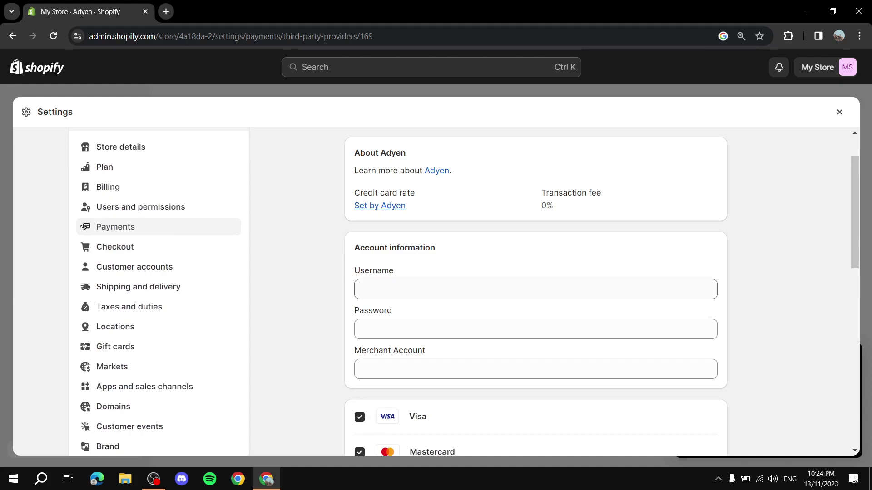
{"action": "left_click_drag", "start_coordinate": [354, 248], "coordinate": [435, 248]}
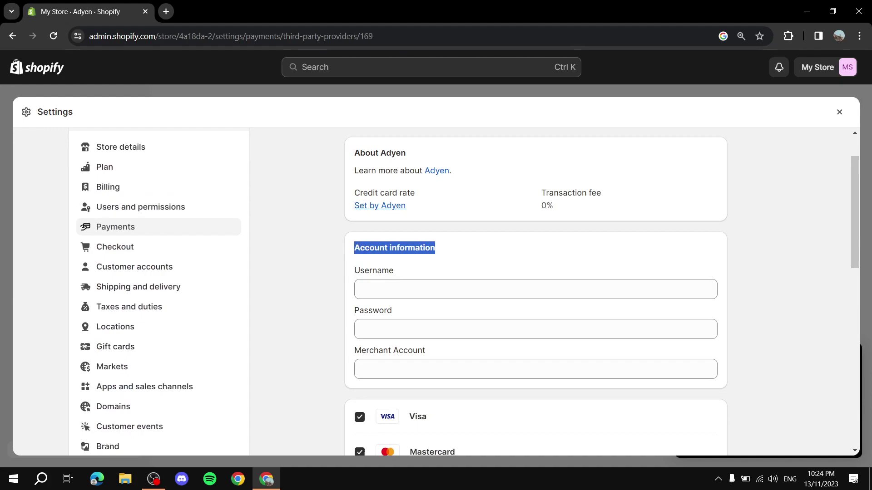
{"action": "left_click_drag", "start_coordinate": [380, 153], "coordinate": [406, 153]}
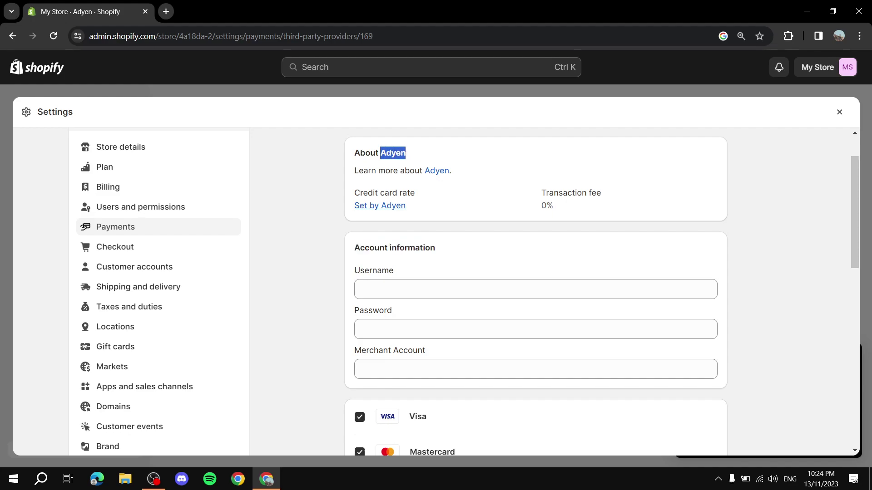
{"action": "left_click", "coordinate": [405, 152]}
{"action": "left_click", "coordinate": [362, 289]}
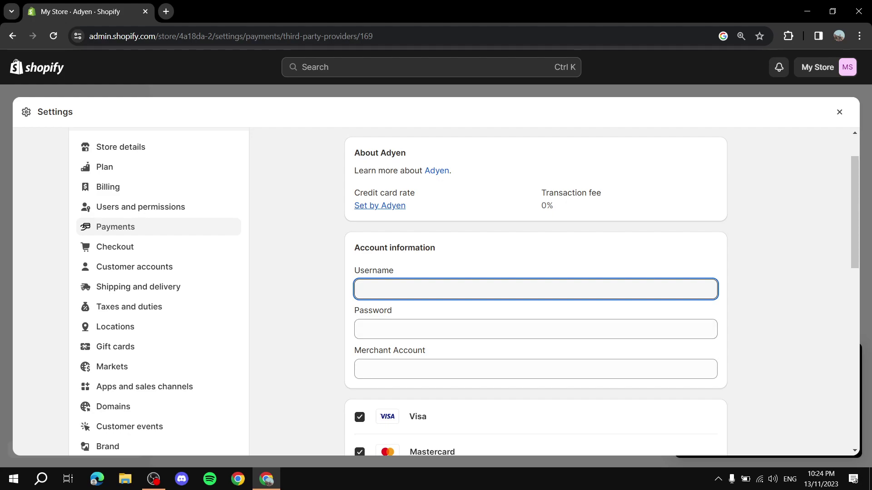
{"action": "scroll", "coordinate": [464, 291], "scroll_direction": "down", "scroll_amount": 1}
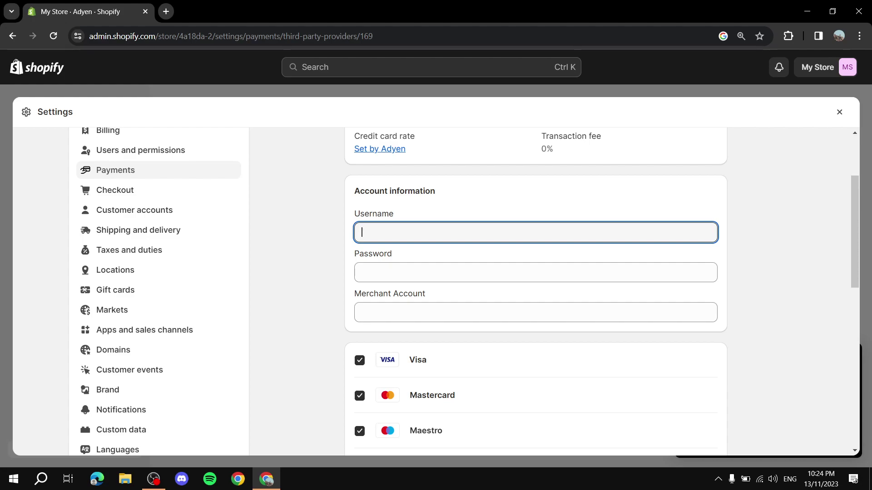
{"action": "left_click", "coordinate": [839, 112]}
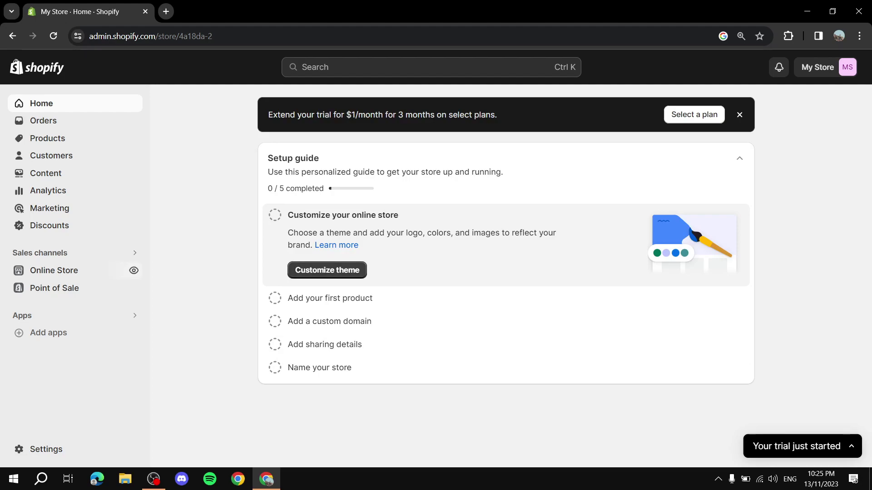
- Reopen the store's Payments settings and open Adyen from the list of third-party payment providers
{"action": "left_click", "coordinate": [45, 449]}
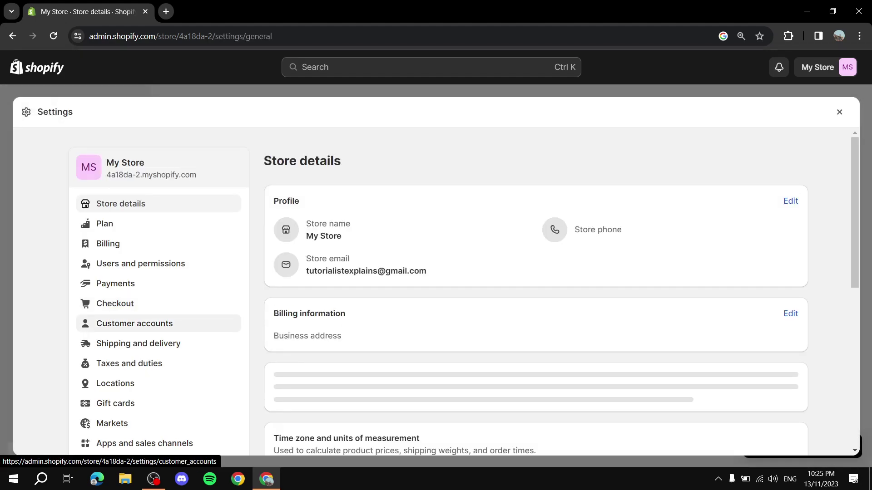
{"action": "scroll", "coordinate": [136, 323], "scroll_direction": "down", "scroll_amount": 3}
{"action": "left_click", "coordinate": [114, 170]}
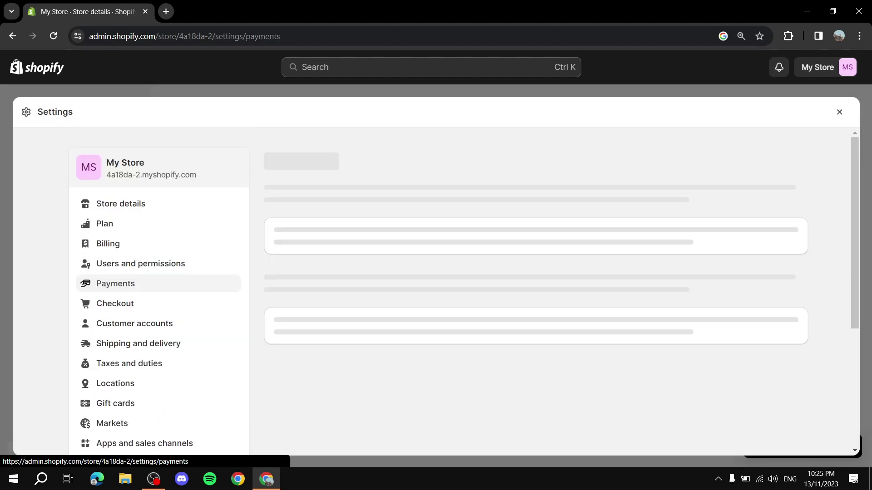
{"action": "scroll", "coordinate": [137, 167], "scroll_direction": "down", "scroll_amount": 1}
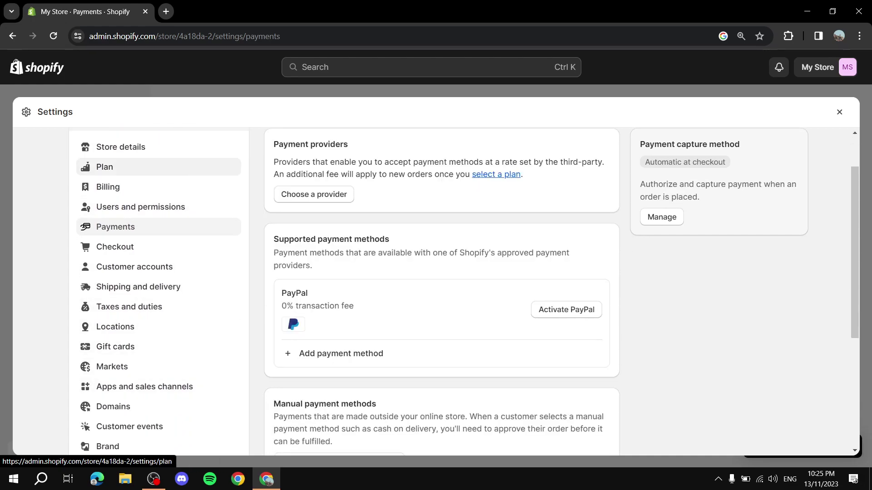
{"action": "scroll", "coordinate": [313, 249], "scroll_direction": "up", "scroll_amount": 1}
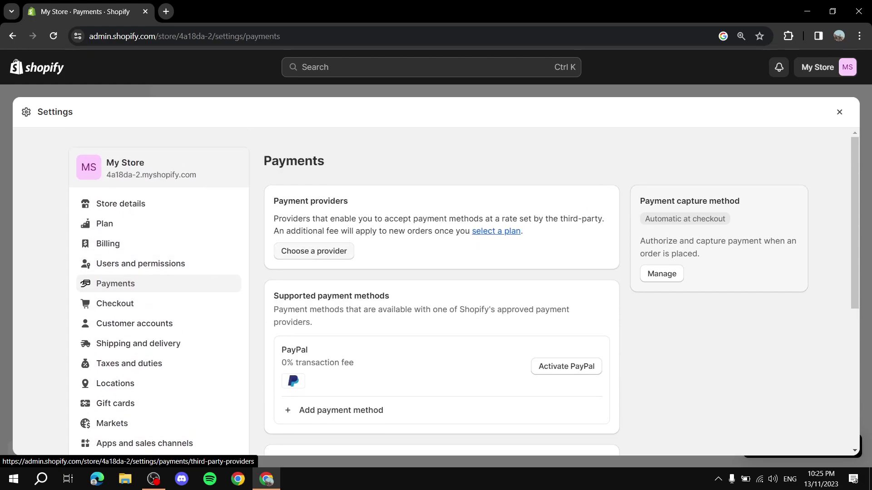
{"action": "left_click", "coordinate": [313, 251]}
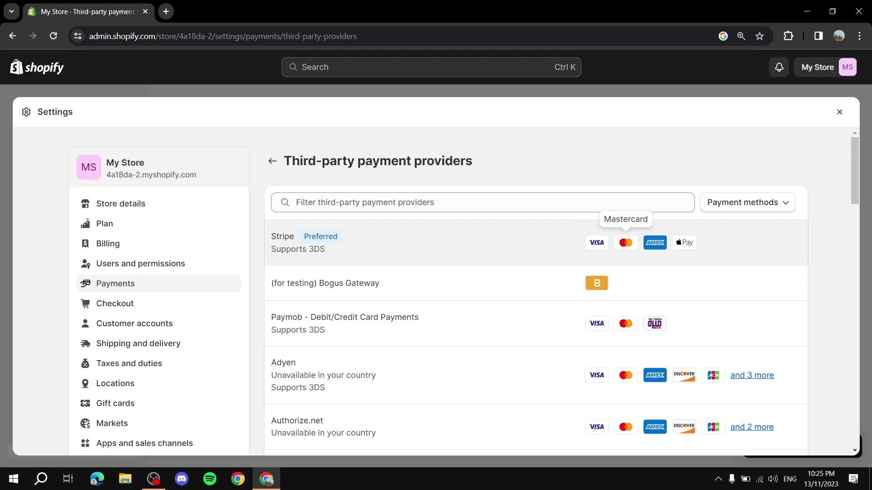
{"action": "scroll", "coordinate": [626, 243], "scroll_direction": "down", "scroll_amount": 3}
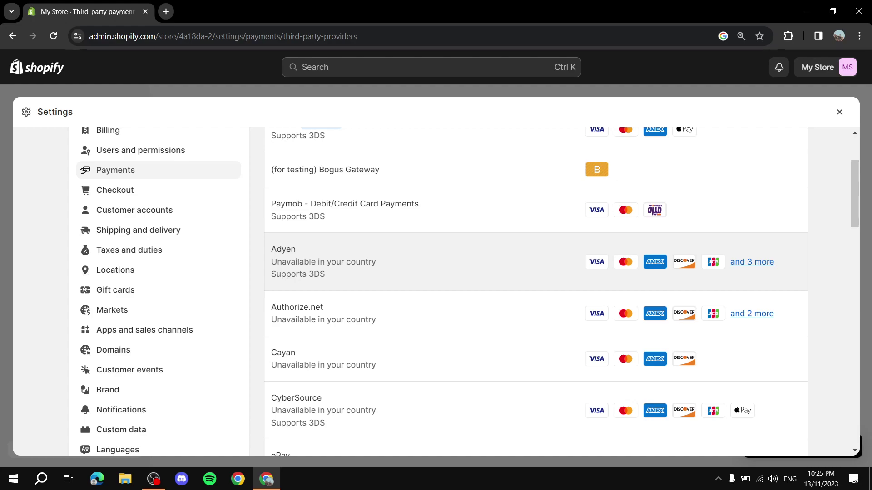
{"action": "left_click", "coordinate": [626, 243]}
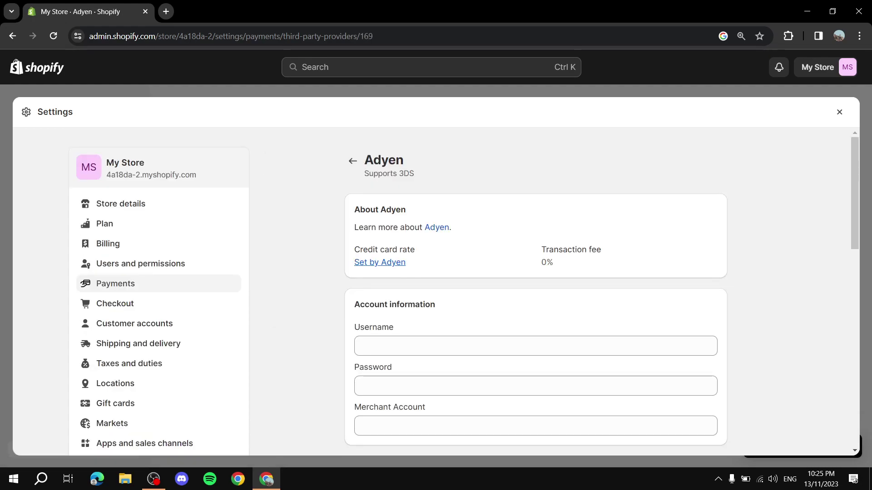
- Deselect Dankort, Diners Club, Discover, JCB, Maestro and American Express in Adyen's accepted cards, keeping only Visa and Mastercard selected
{"action": "scroll", "coordinate": [625, 243], "scroll_direction": "down", "scroll_amount": 3}
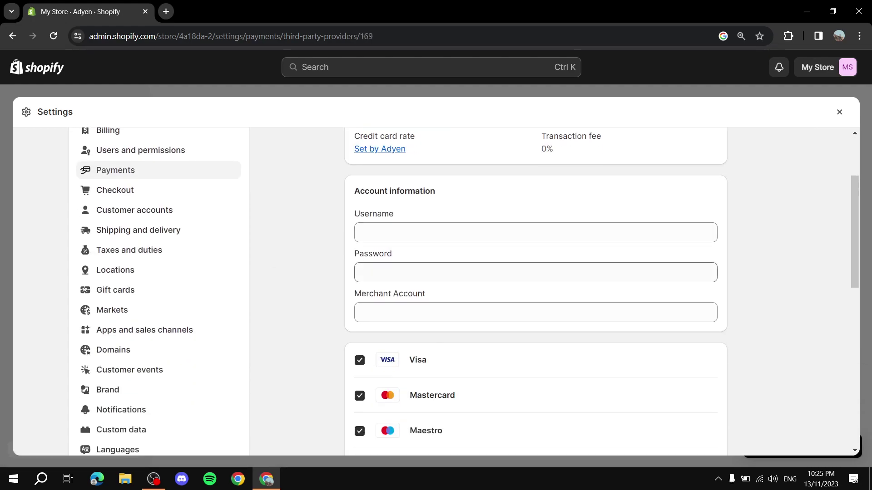
{"action": "scroll", "coordinate": [536, 290], "scroll_direction": "down", "scroll_amount": 5}
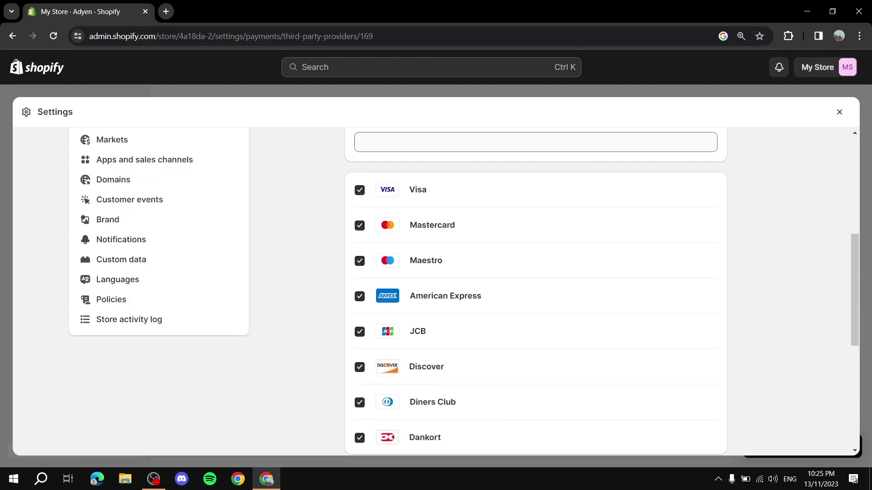
{"action": "scroll", "coordinate": [536, 291], "scroll_direction": "down", "scroll_amount": 2}
{"action": "scroll", "coordinate": [535, 291], "scroll_direction": "up", "scroll_amount": 1}
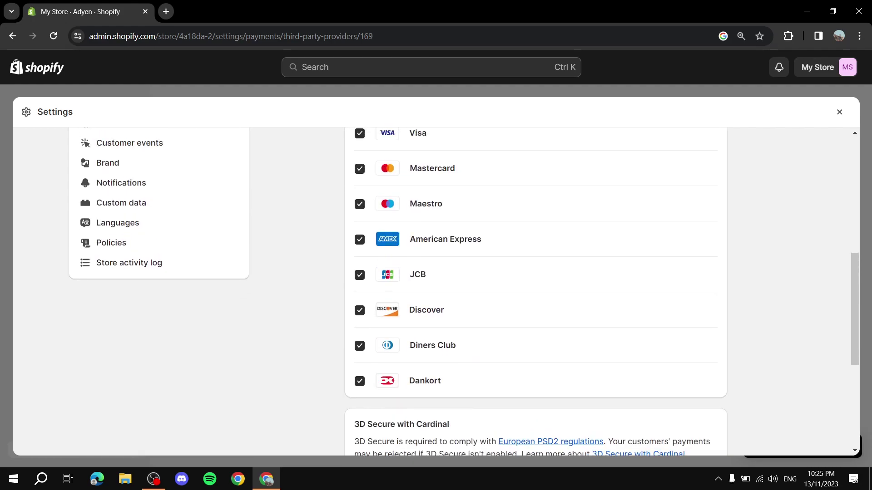
{"action": "scroll", "coordinate": [536, 290], "scroll_direction": "up", "scroll_amount": 2}
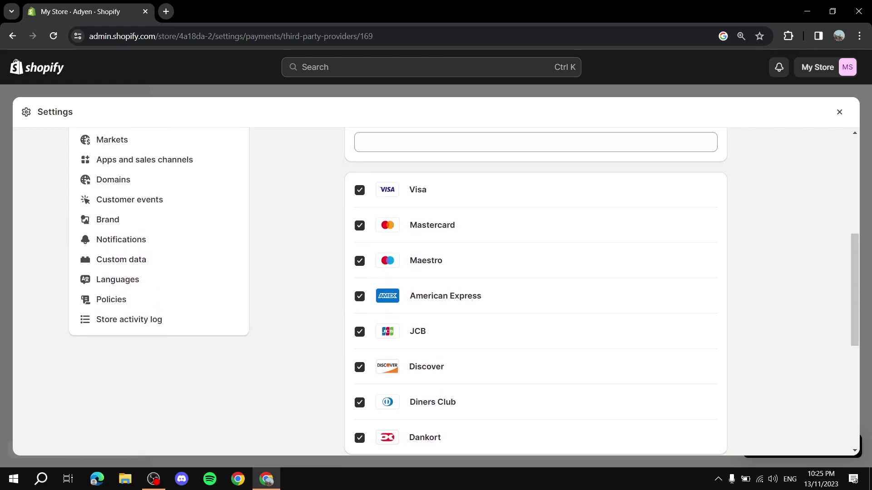
{"action": "scroll", "coordinate": [535, 290], "scroll_direction": "down", "scroll_amount": 2}
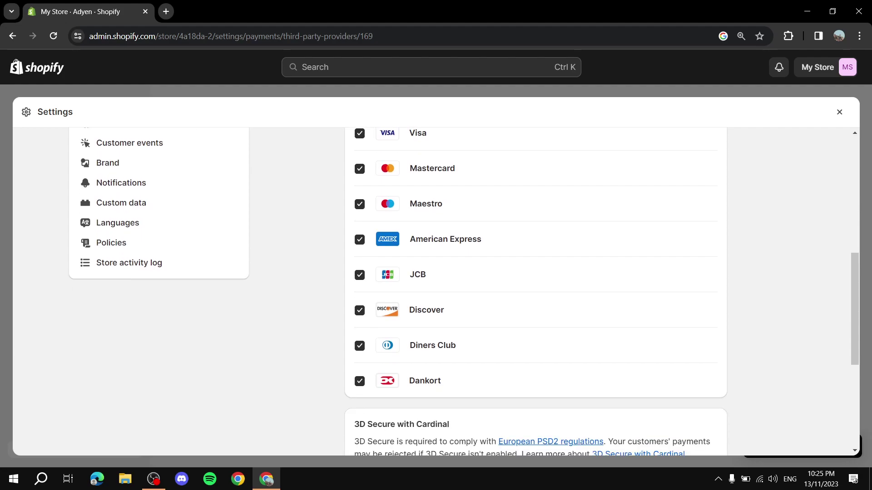
{"action": "left_click", "coordinate": [359, 381]}
{"action": "left_click", "coordinate": [359, 345]}
{"action": "left_click", "coordinate": [359, 310]}
{"action": "left_click", "coordinate": [360, 275]}
{"action": "scroll", "coordinate": [536, 290], "scroll_direction": "up", "scroll_amount": 2}
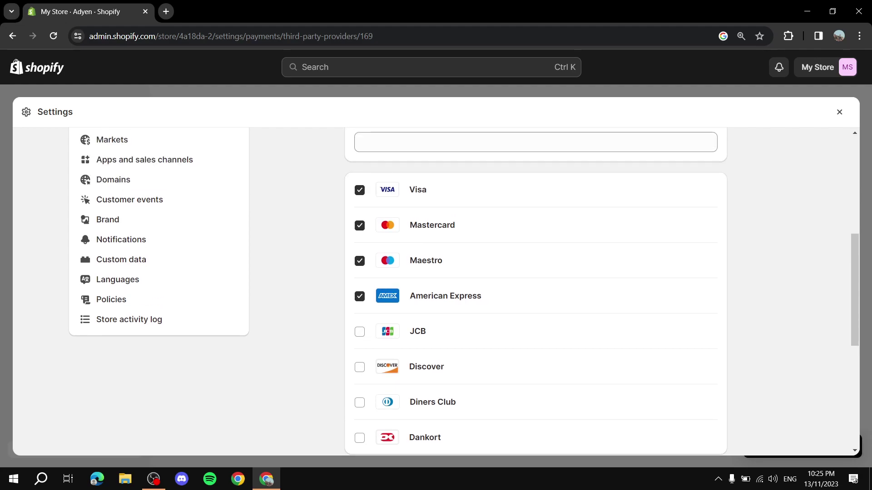
{"action": "left_click", "coordinate": [360, 261]}
{"action": "left_click", "coordinate": [359, 296]}
{"action": "scroll", "coordinate": [536, 290], "scroll_direction": "up", "scroll_amount": 6}
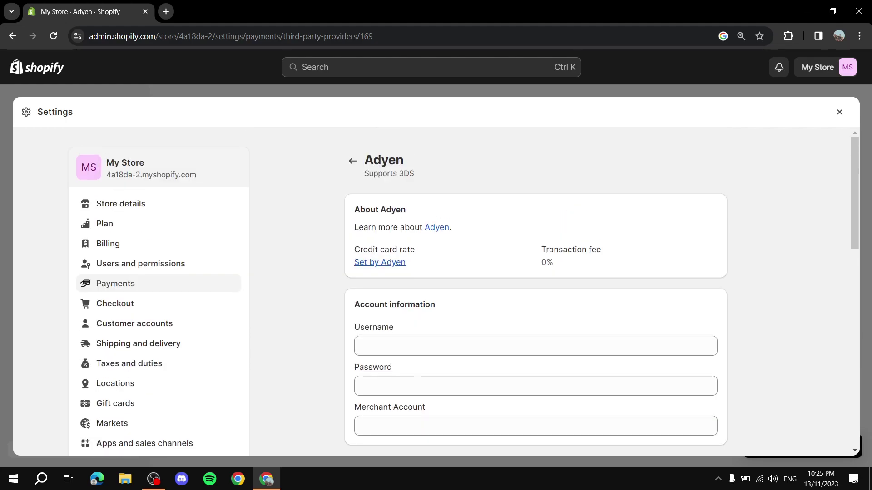
{"action": "scroll", "coordinate": [536, 291], "scroll_direction": "down", "scroll_amount": 7}
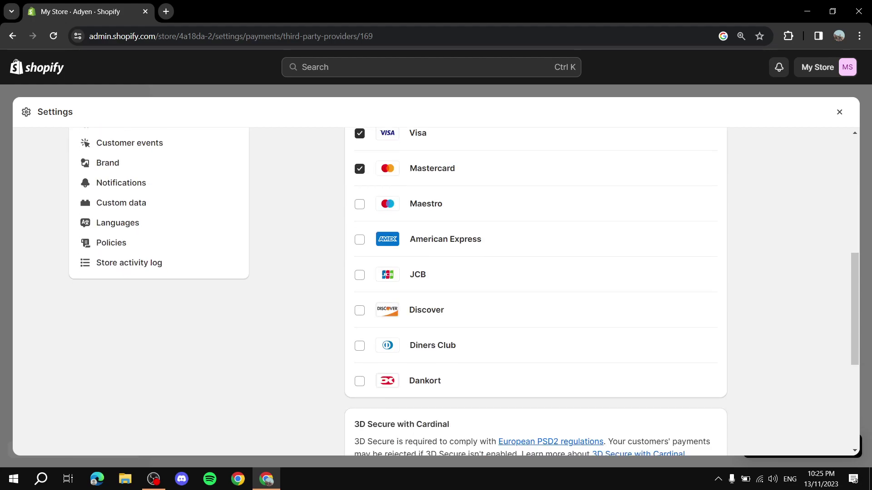
{"action": "scroll", "coordinate": [536, 291], "scroll_direction": "up", "scroll_amount": 1}
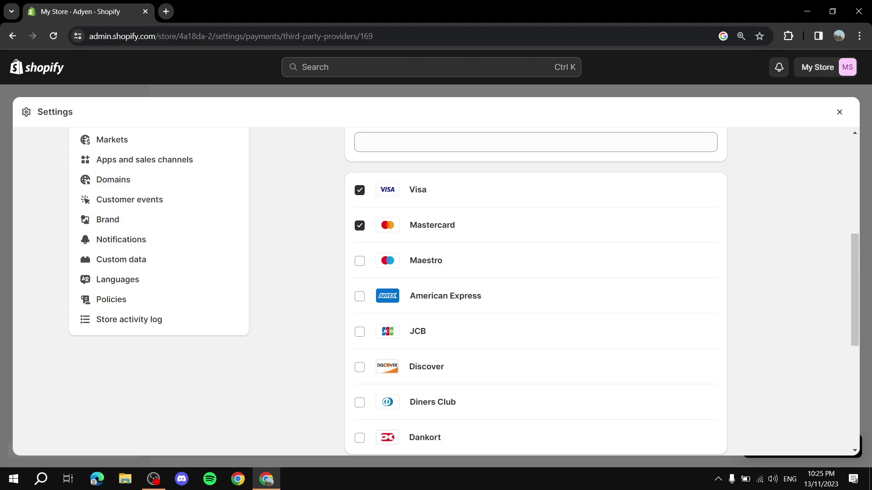
{"action": "scroll", "coordinate": [536, 290], "scroll_direction": "up", "scroll_amount": 5}
{"action": "scroll", "coordinate": [536, 291], "scroll_direction": "down", "scroll_amount": 11}
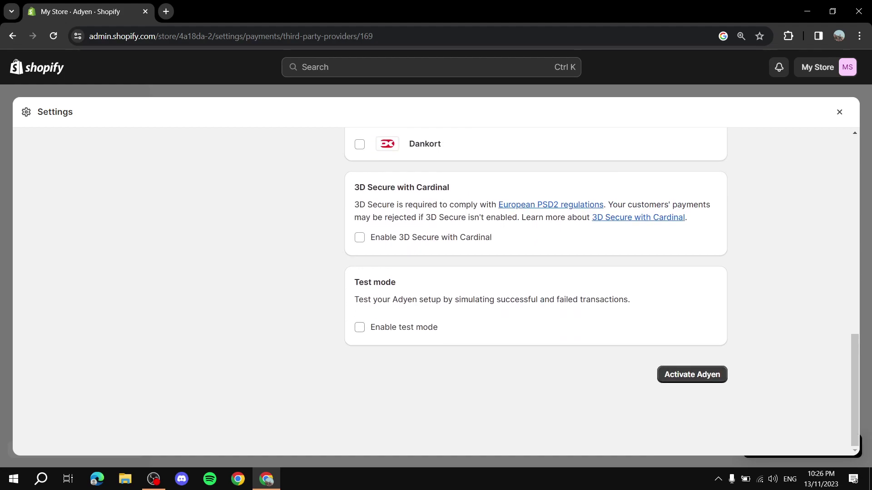
{"action": "left_click_drag", "start_coordinate": [354, 187], "coordinate": [449, 187]}
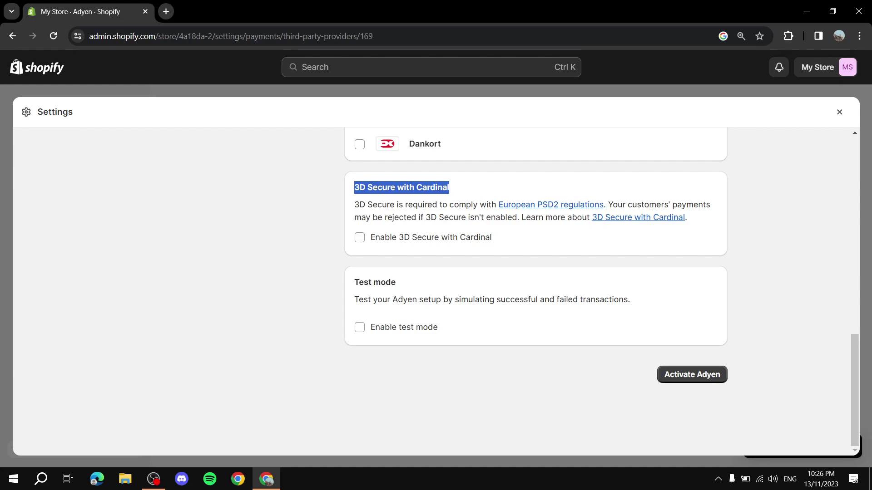
{"action": "left_click", "coordinate": [449, 187]}
{"action": "left_click_drag", "start_coordinate": [358, 282], "coordinate": [419, 300]}
{"action": "left_click", "coordinate": [419, 299]}
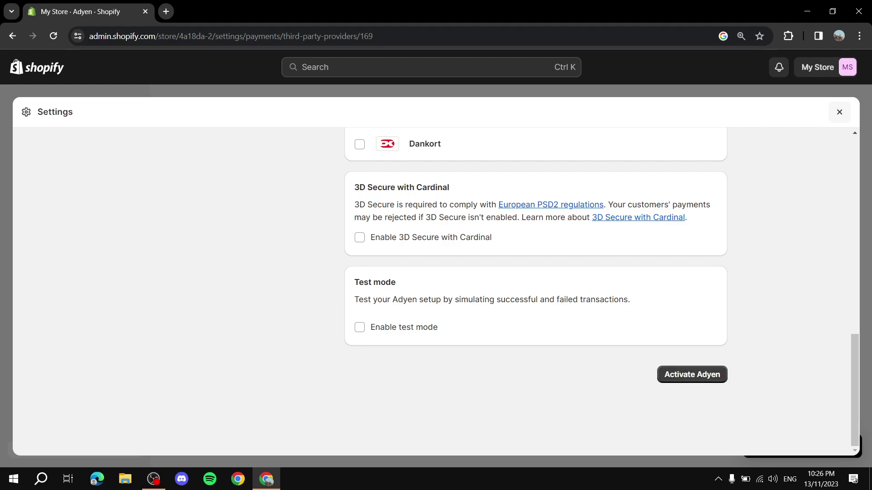
- Close Adyen's setup, reopen the store's Payments settings, and review the payment providers and supported payment methods, briefly opening the add payment method page
{"action": "left_click", "coordinate": [839, 111]}
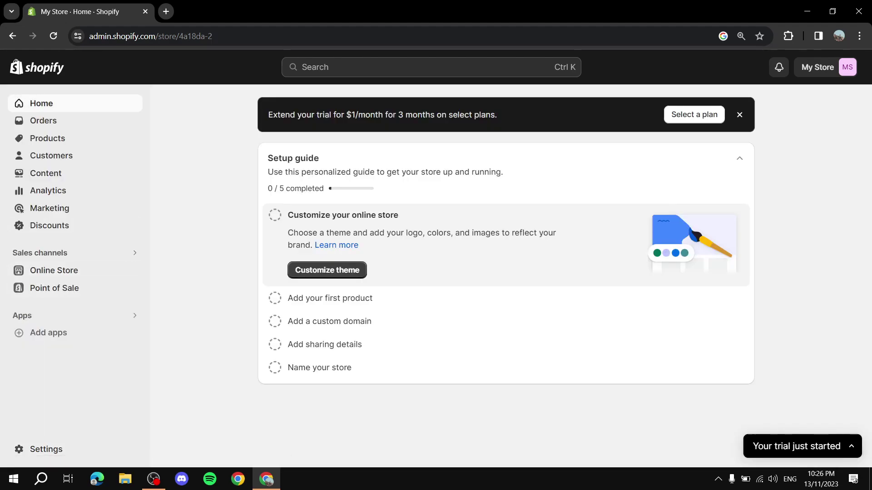
{"action": "left_click", "coordinate": [46, 449]}
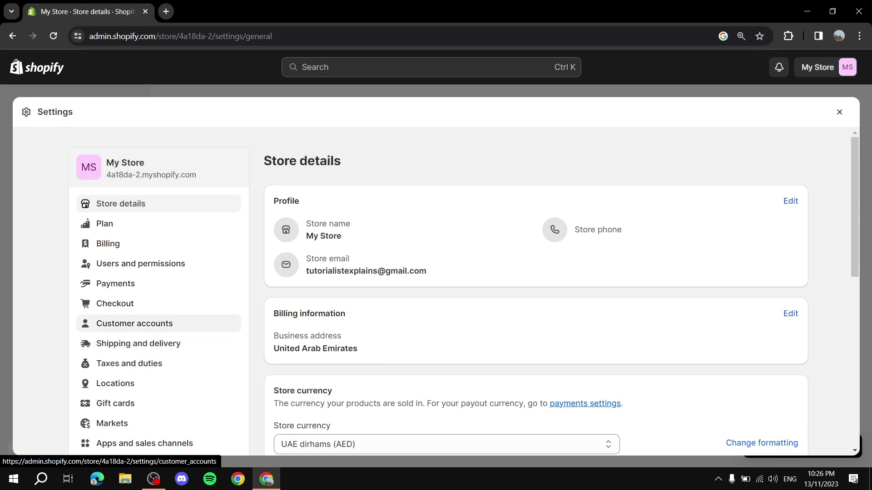
{"action": "left_click", "coordinate": [115, 283]}
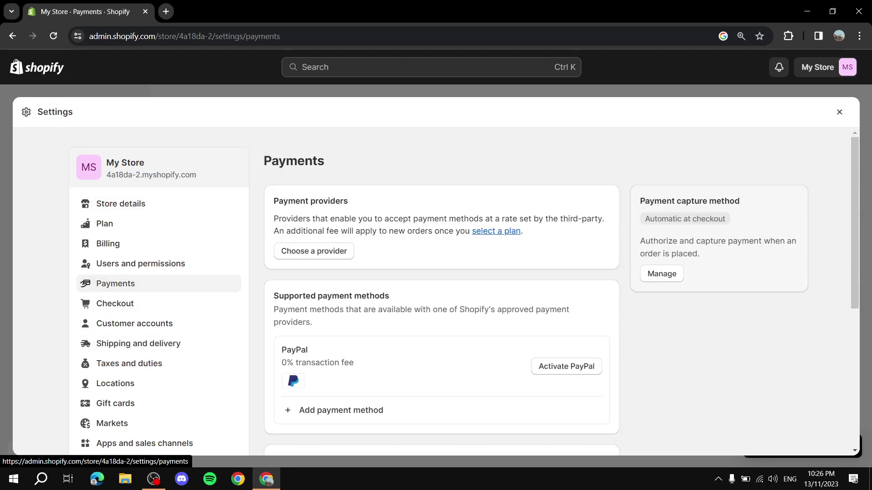
{"action": "left_click_drag", "start_coordinate": [274, 201], "coordinate": [347, 200]}
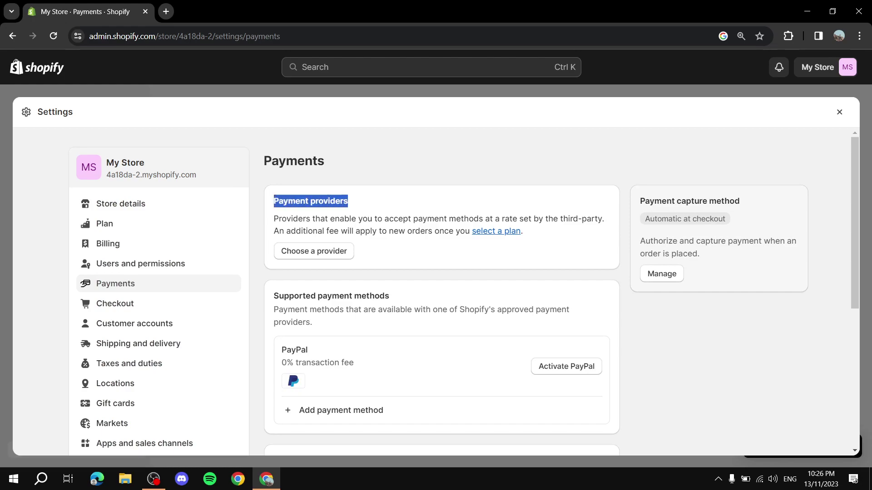
{"action": "left_click", "coordinate": [348, 200]}
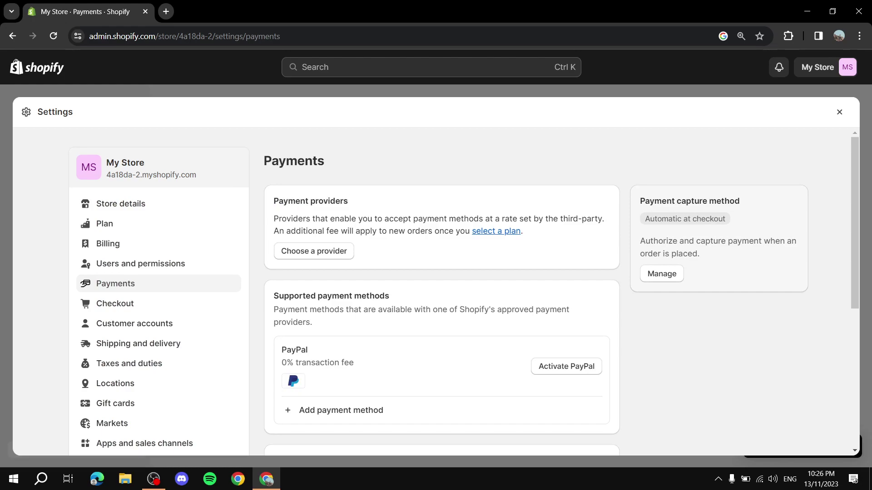
{"action": "scroll", "coordinate": [441, 290], "scroll_direction": "down", "scroll_amount": 4}
{"action": "scroll", "coordinate": [441, 291], "scroll_direction": "up", "scroll_amount": 1}
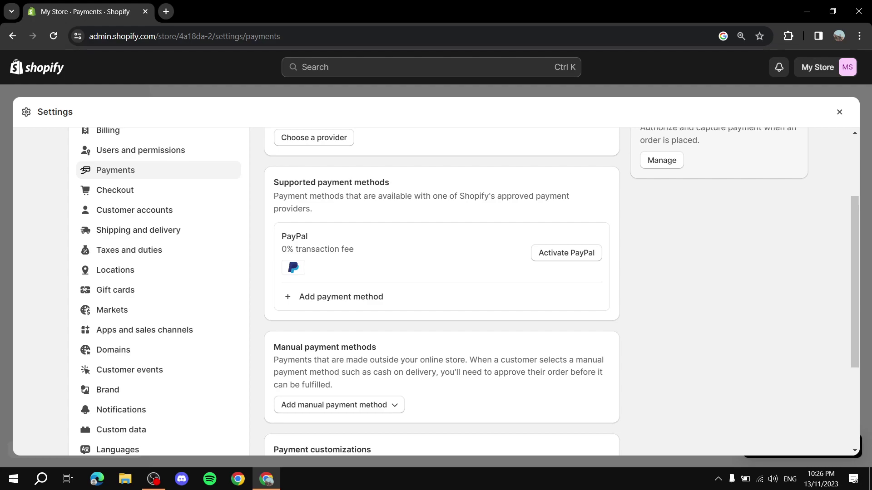
{"action": "left_click", "coordinate": [341, 297]}
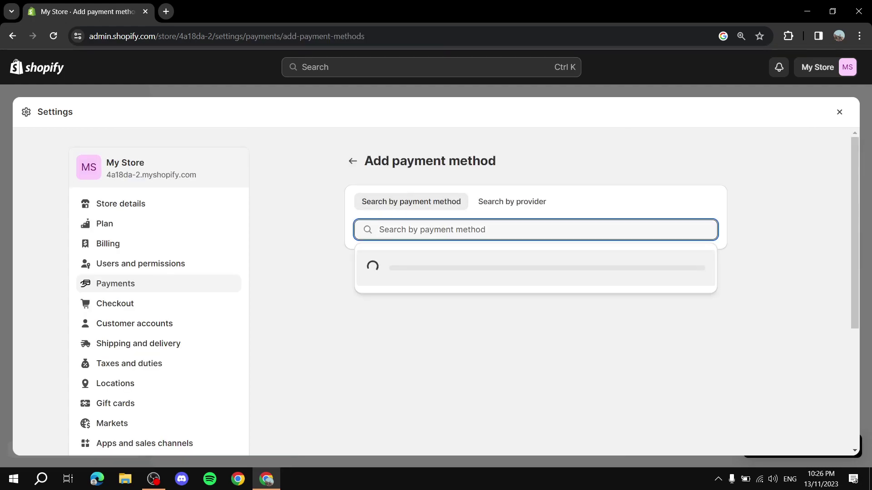
{"action": "left_click", "coordinate": [353, 161]}
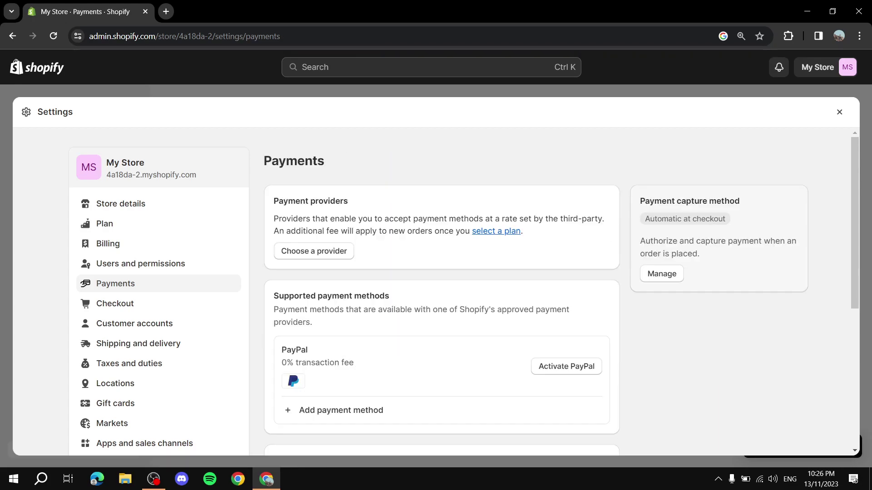
- Start activating PayPal Express Checkout, view PayPal's account connection page, and return to the Payments settings
{"action": "scroll", "coordinate": [436, 291], "scroll_direction": "down", "scroll_amount": 1}
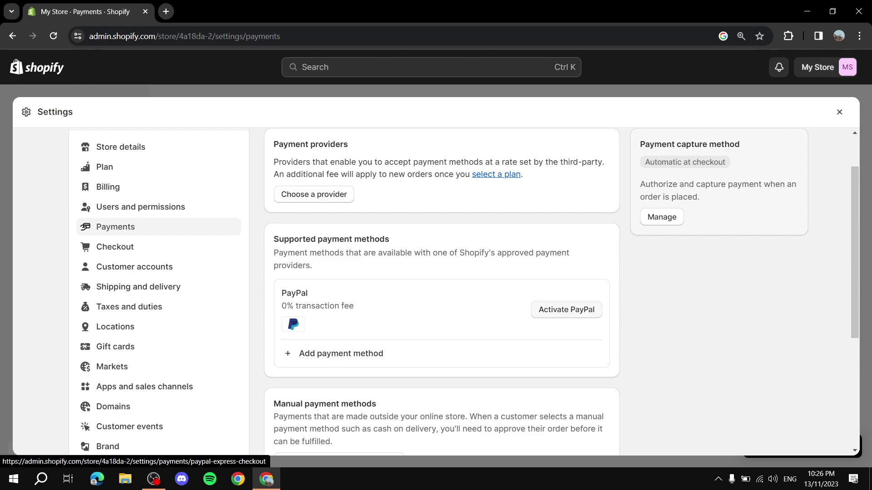
{"action": "left_click", "coordinate": [566, 309]}
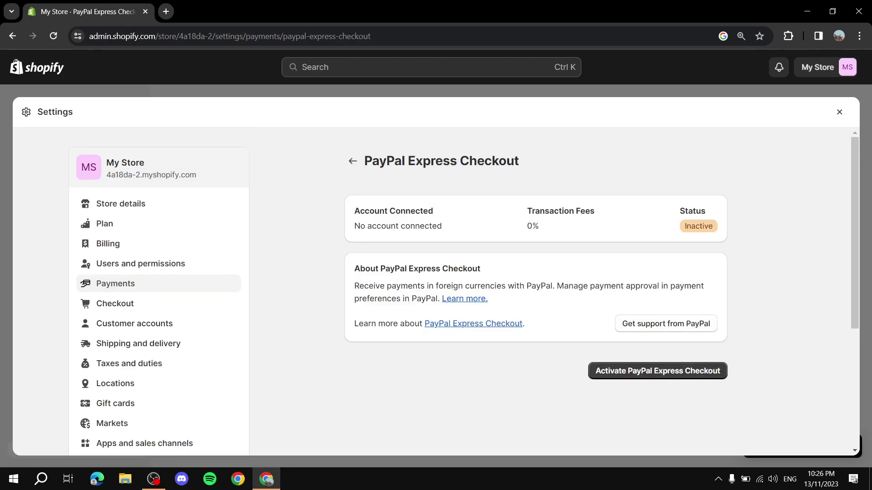
{"action": "left_click", "coordinate": [658, 371]}
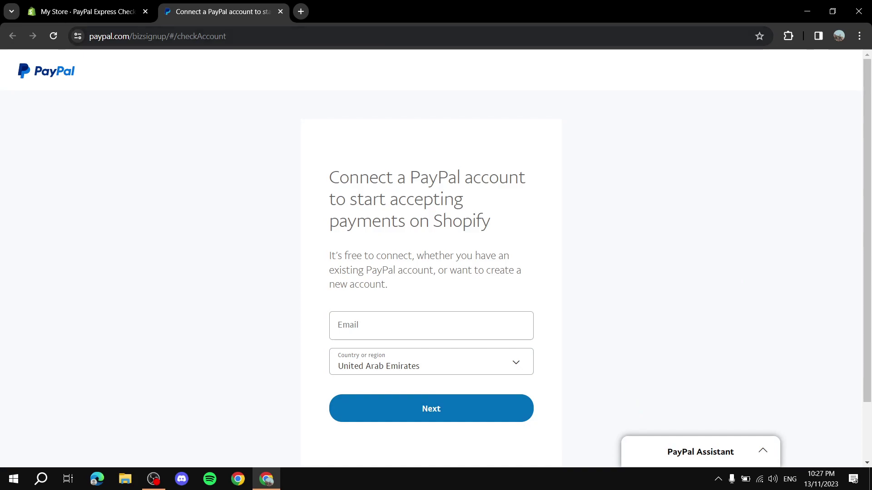
{"action": "left_click", "coordinate": [280, 11]}
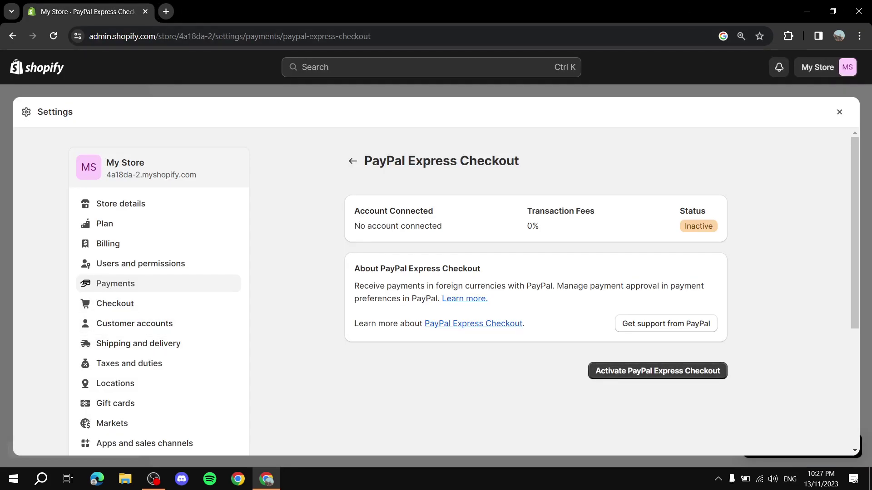
{"action": "left_click", "coordinate": [352, 161]}
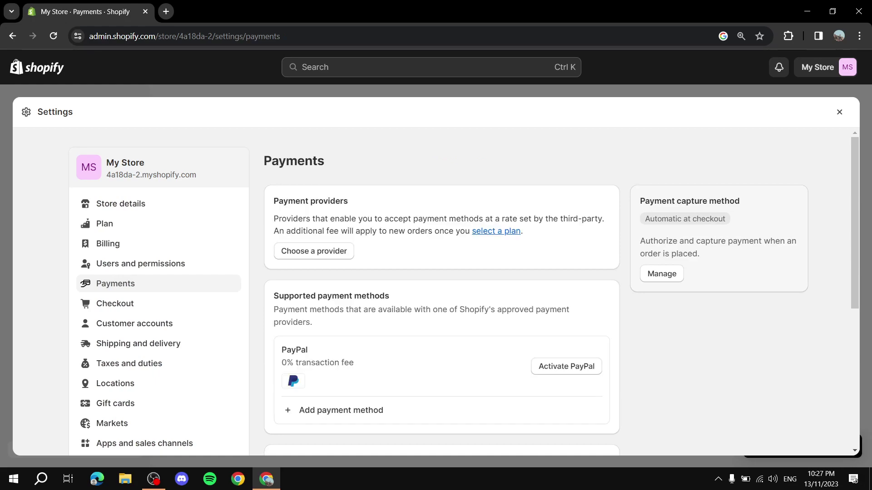
- Open the page for adding a supported payment method, search by provider for "amazo", and clear the search
{"action": "scroll", "coordinate": [436, 291], "scroll_direction": "down", "scroll_amount": 3}
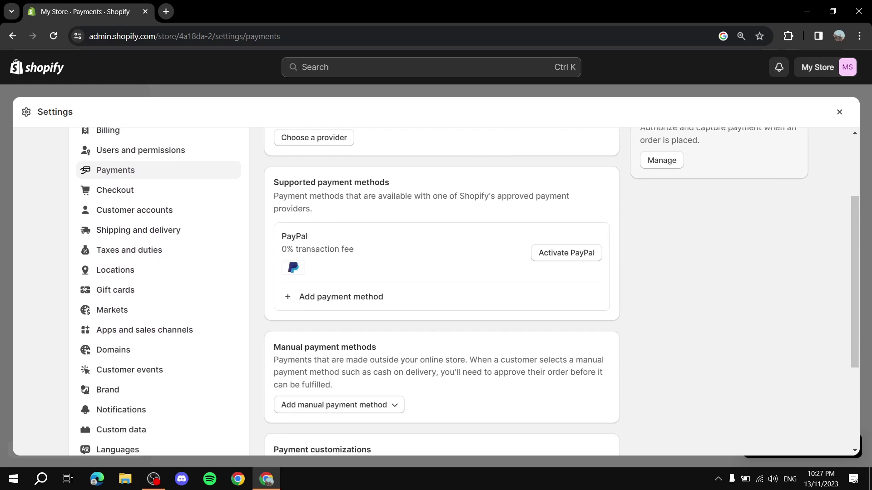
{"action": "left_click", "coordinate": [340, 297]}
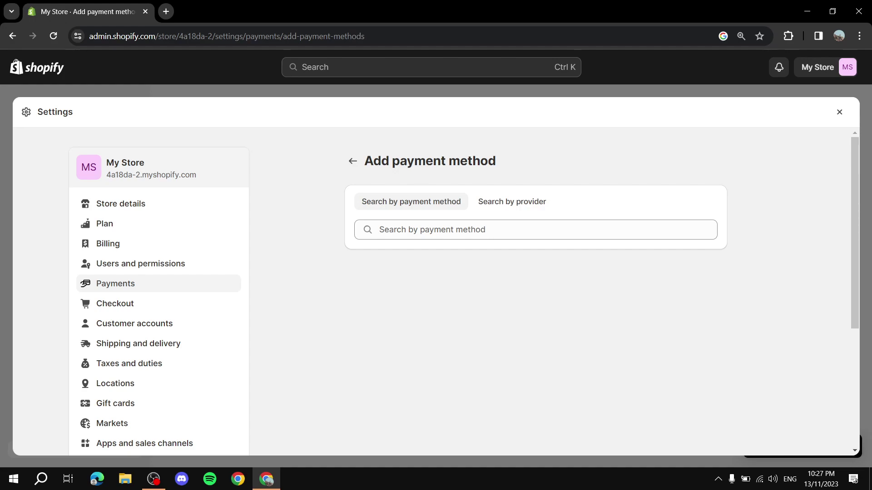
{"action": "left_click", "coordinate": [511, 201]}
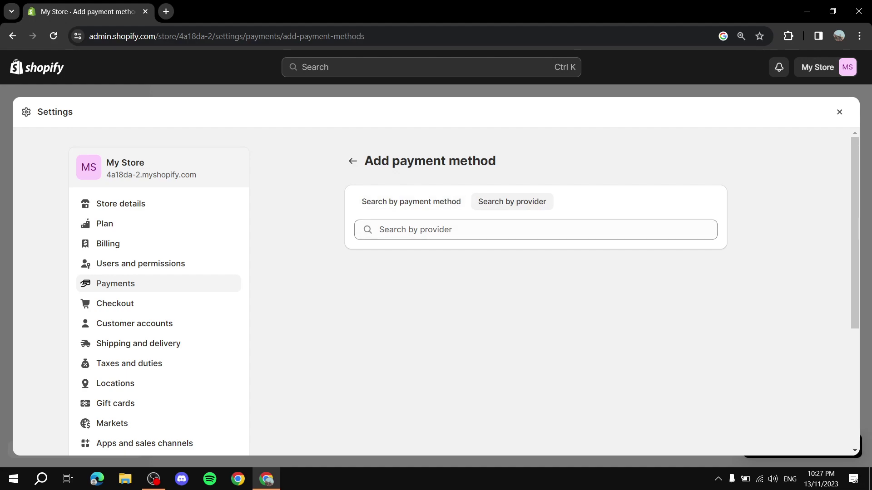
{"action": "left_click", "coordinate": [535, 229]}
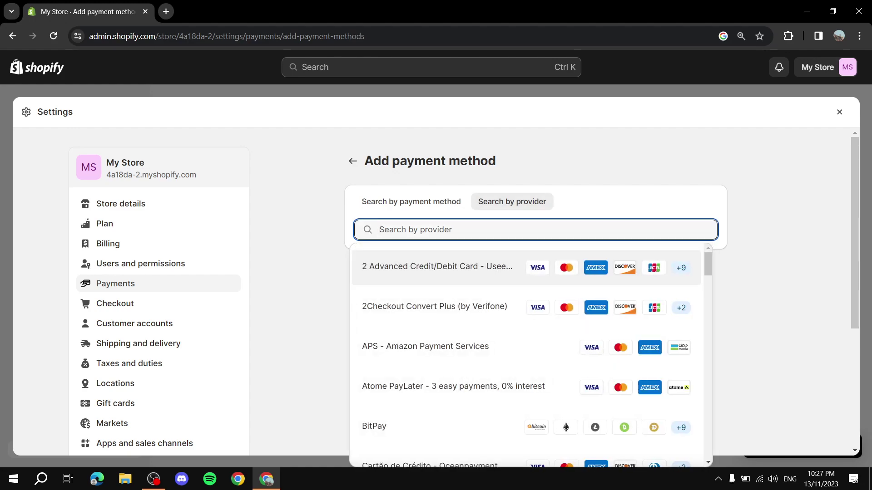
{"action": "type", "text": "amazo"}
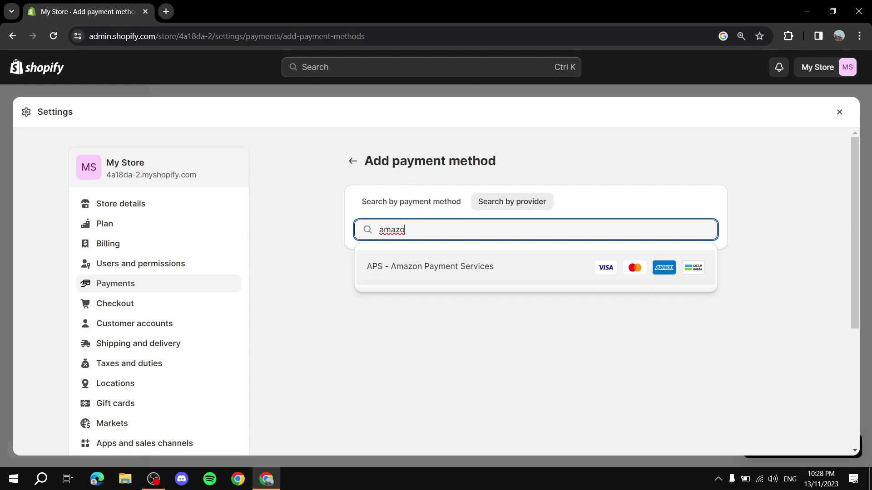
{"action": "key", "text": "Return"}
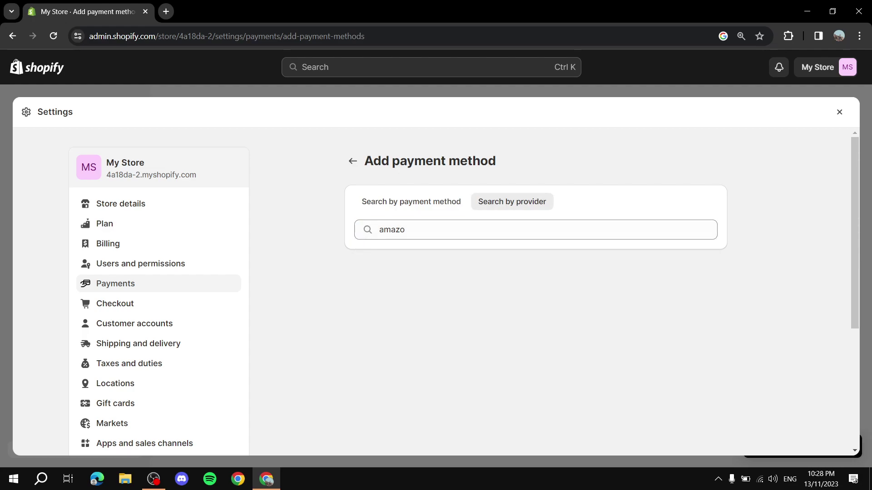
{"action": "double_click", "coordinate": [391, 229]}
{"action": "key", "text": "BackSpace"}
{"action": "key", "text": "Escape"}
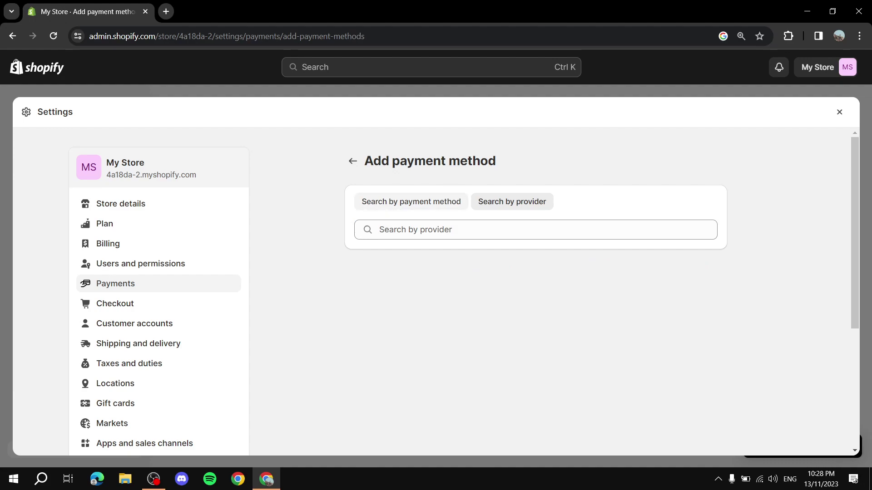
- Switch to searching by payment method, browse the available methods, and choose Visa
{"action": "left_click", "coordinate": [410, 201]}
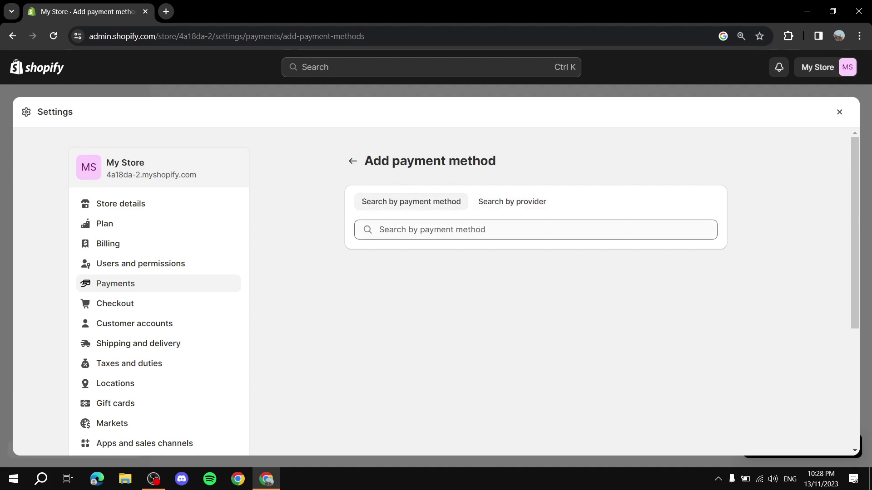
{"action": "left_click", "coordinate": [454, 229]}
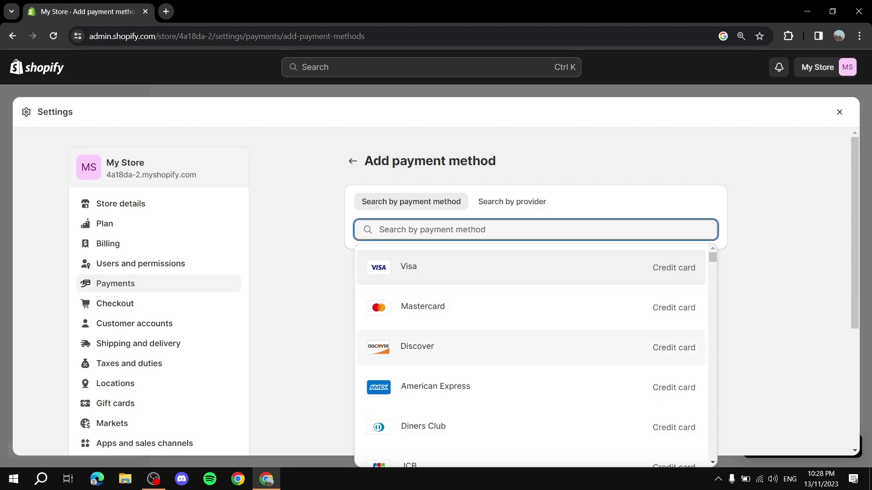
{"action": "scroll", "coordinate": [531, 340], "scroll_direction": "down", "scroll_amount": 1}
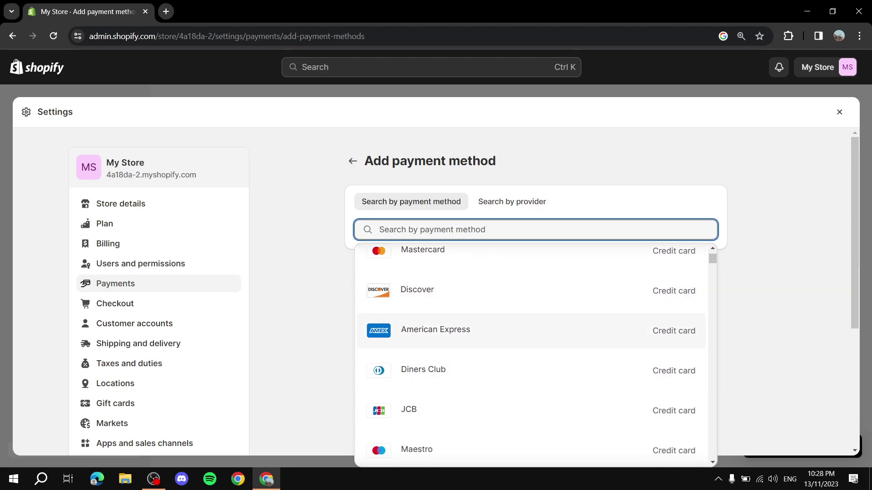
{"action": "scroll", "coordinate": [531, 354], "scroll_direction": "down", "scroll_amount": 4}
{"action": "scroll", "coordinate": [531, 327], "scroll_direction": "up", "scroll_amount": 5}
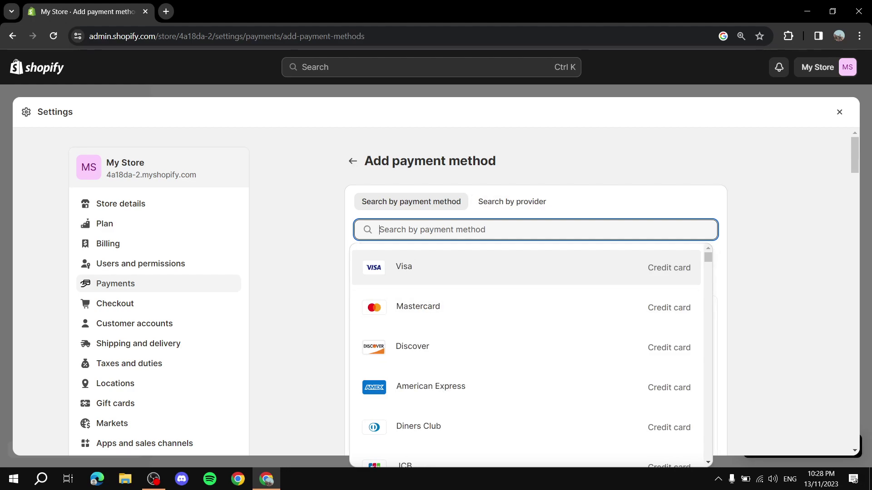
{"action": "key", "text": "Return"}
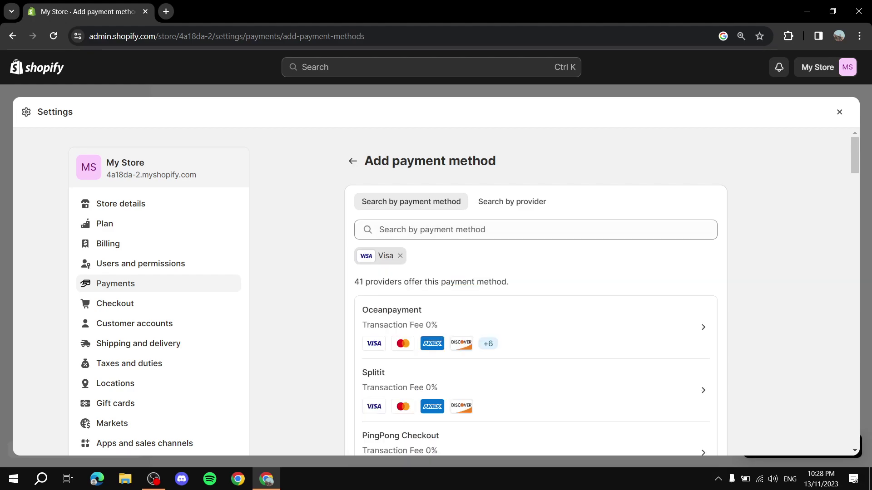
- Browse the providers that offer Visa and their transaction fees, and remove the Visa filter
{"action": "scroll", "coordinate": [531, 277], "scroll_direction": "down", "scroll_amount": 3}
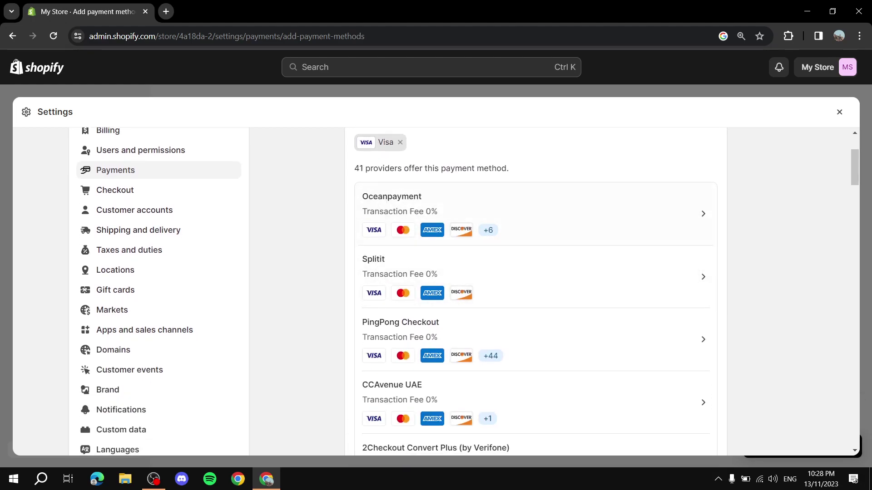
{"action": "scroll", "coordinate": [536, 213], "scroll_direction": "down", "scroll_amount": 1}
{"action": "scroll", "coordinate": [531, 218], "scroll_direction": "down", "scroll_amount": 3}
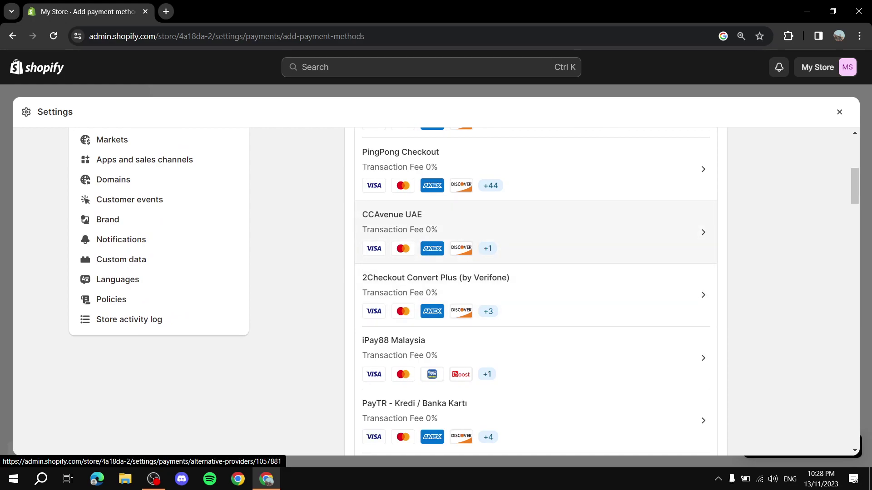
{"action": "scroll", "coordinate": [535, 255], "scroll_direction": "up", "scroll_amount": 5}
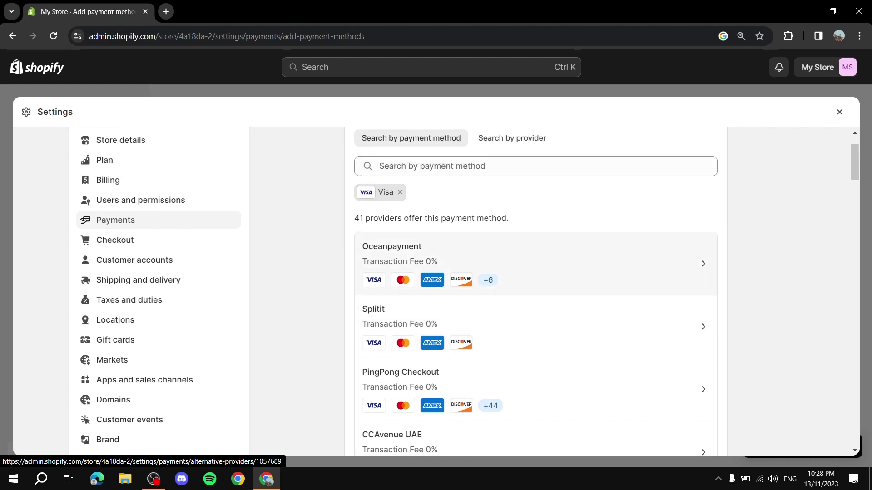
{"action": "left_click", "coordinate": [399, 199]}
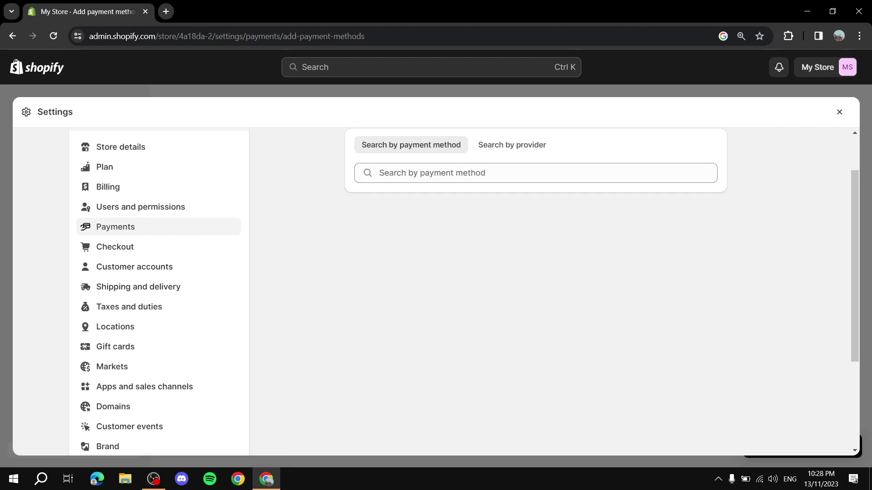
- Search by provider for "amazo", choose APS - Amazon Payment Services, and open its details page
{"action": "left_click", "coordinate": [511, 145]}
{"action": "left_click", "coordinate": [511, 173]}
{"action": "type", "text": "amazo"}
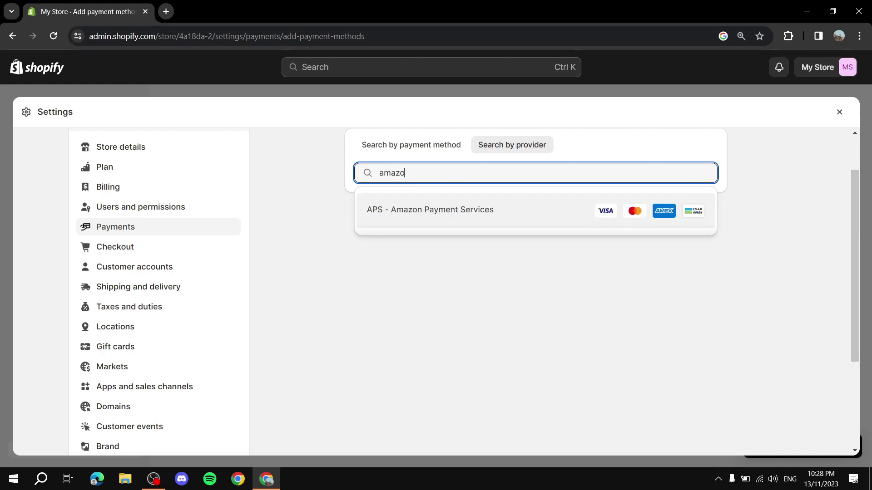
{"action": "key", "text": "Return"}
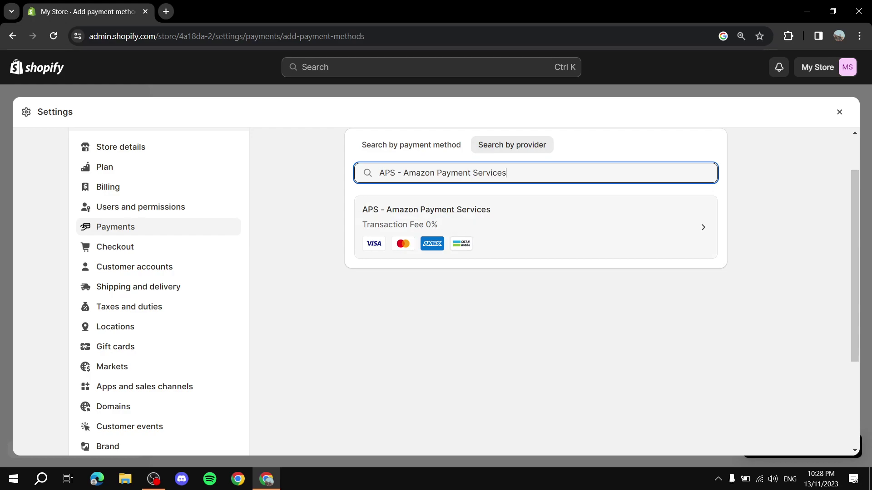
{"action": "left_click", "coordinate": [535, 227]}
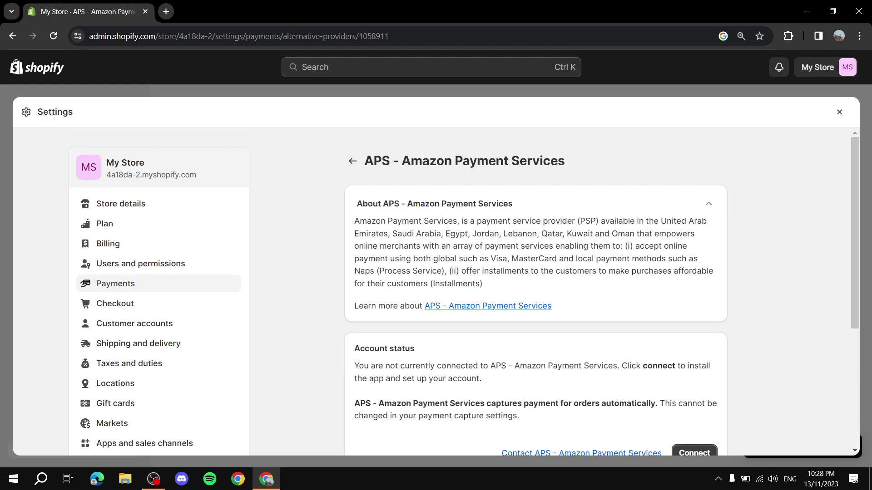
- Start connecting APS - Amazon Payment Services, view its app installation page, close it without installing, and return to the add payment method page
{"action": "scroll", "coordinate": [536, 290], "scroll_direction": "down", "scroll_amount": 3}
{"action": "key", "text": "Tab"}
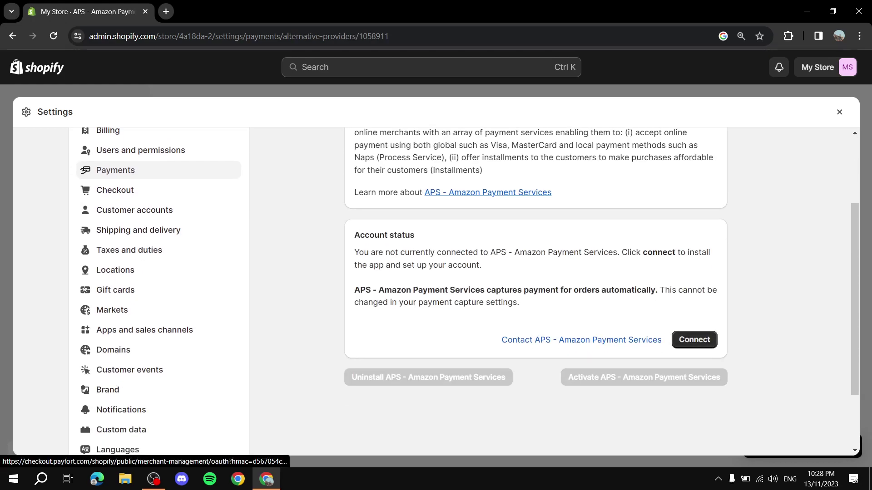
{"action": "key", "text": "Return"}
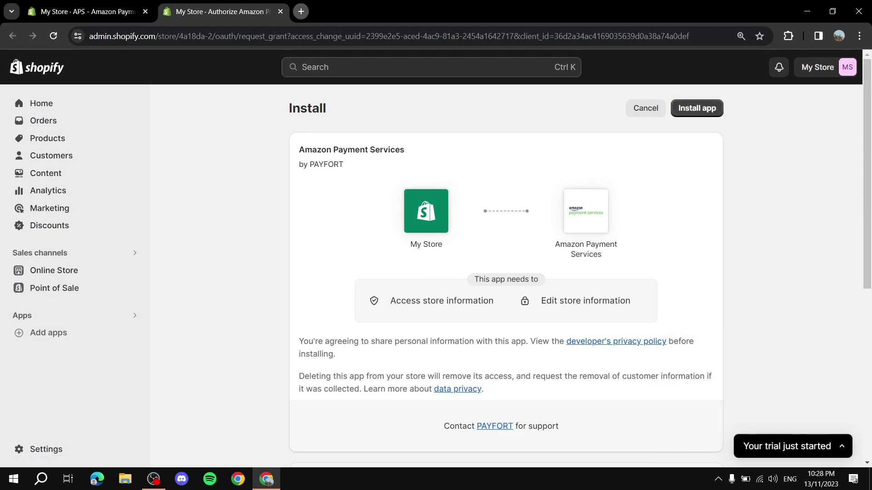
{"action": "left_click", "coordinate": [280, 12]}
{"action": "scroll", "coordinate": [536, 291], "scroll_direction": "up", "scroll_amount": 3}
{"action": "left_click", "coordinate": [352, 161]}
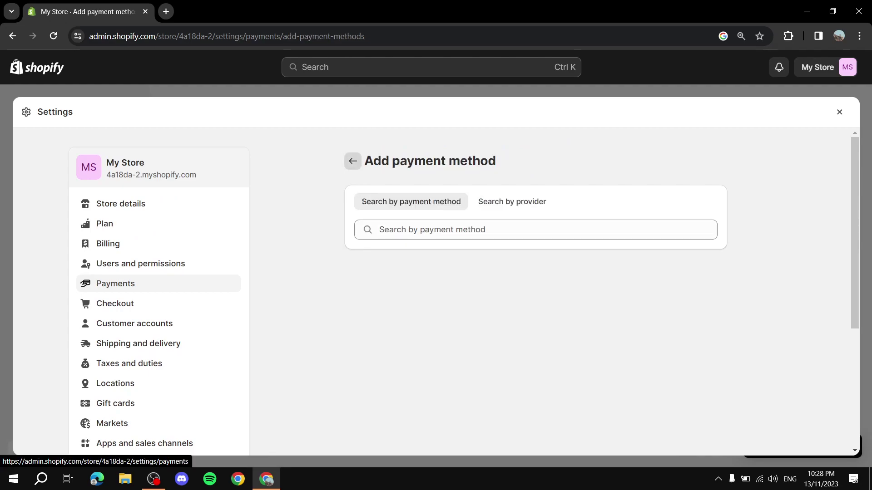
- Return to the Payments settings, start adding another supported payment method, and choose American Express
{"action": "left_click", "coordinate": [353, 161]}
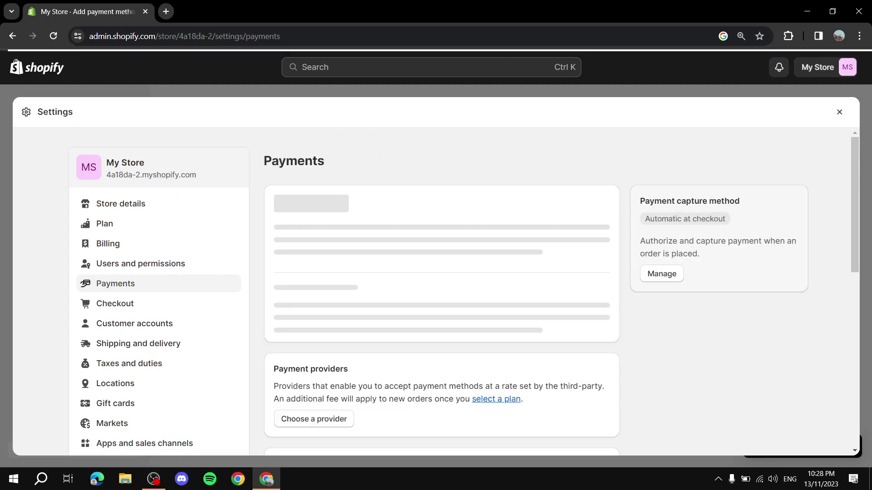
{"action": "scroll", "coordinate": [436, 291], "scroll_direction": "down", "scroll_amount": 2}
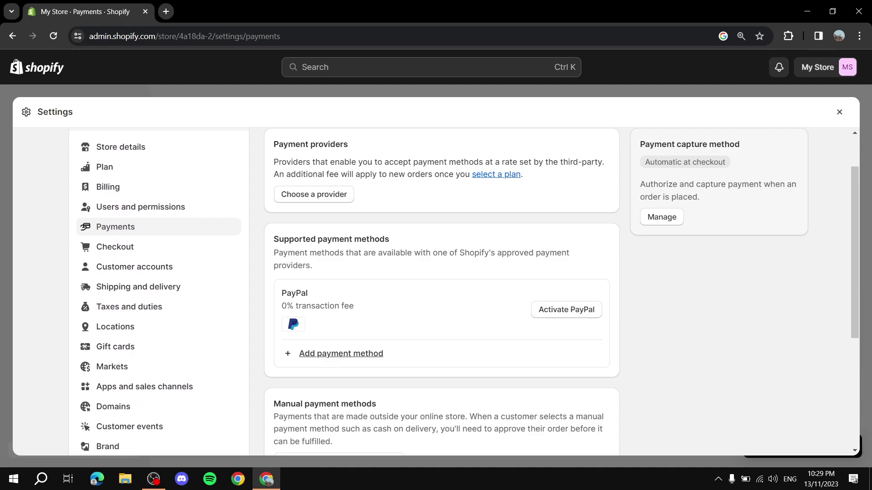
{"action": "left_click", "coordinate": [341, 353]}
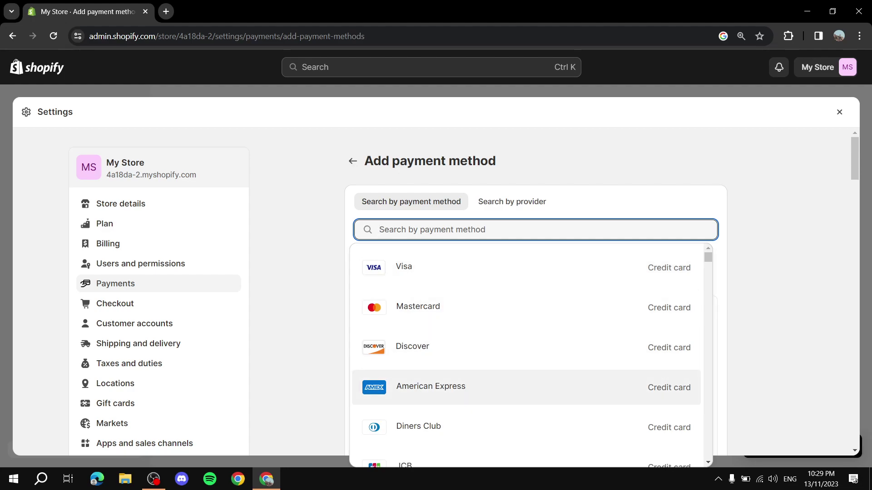
{"action": "left_click", "coordinate": [431, 387]}
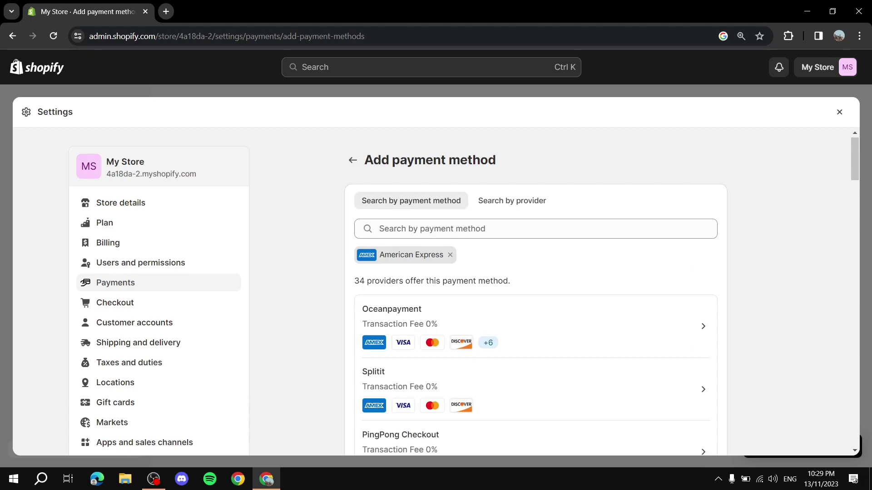
- Browse the list of providers that offer American Express and their transaction fees
{"action": "scroll", "coordinate": [536, 254], "scroll_direction": "down", "scroll_amount": 5}
{"action": "scroll", "coordinate": [536, 255], "scroll_direction": "up", "scroll_amount": 3}
{"action": "scroll", "coordinate": [536, 254], "scroll_direction": "down", "scroll_amount": 5}
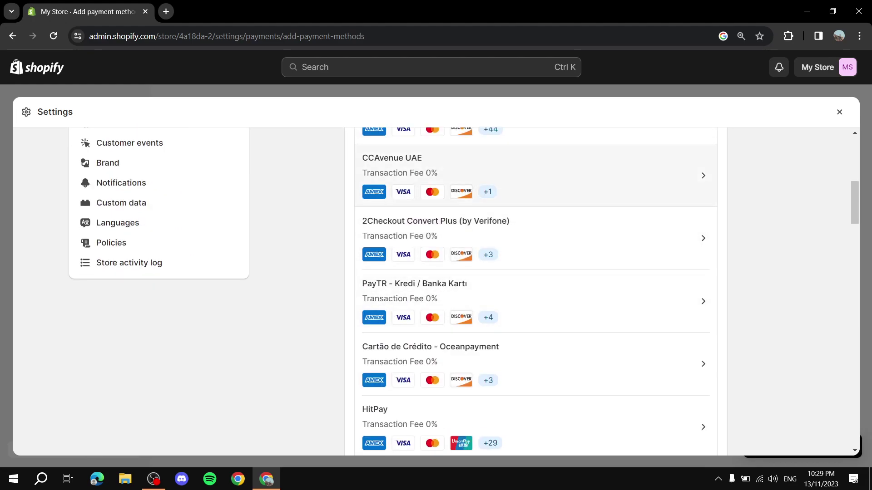
{"action": "scroll", "coordinate": [535, 206], "scroll_direction": "down", "scroll_amount": 1}
{"action": "scroll", "coordinate": [536, 207], "scroll_direction": "down", "scroll_amount": 1}
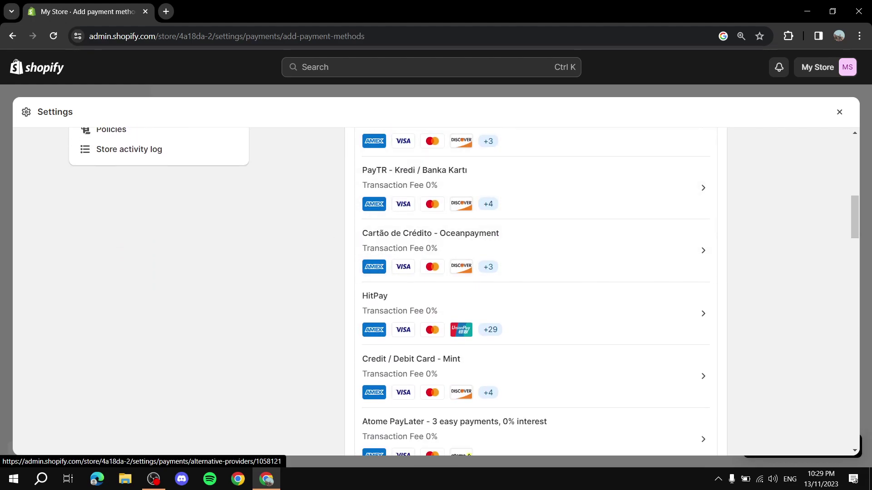
{"action": "scroll", "coordinate": [536, 207], "scroll_direction": "up", "scroll_amount": 10}
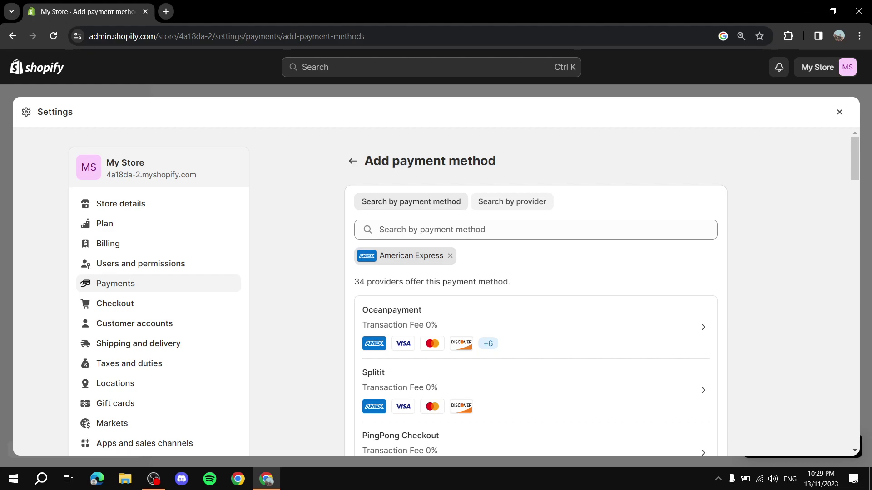
- Switch to searching by provider, view the available providers, and go back to the Payments settings
{"action": "left_click", "coordinate": [512, 201]}
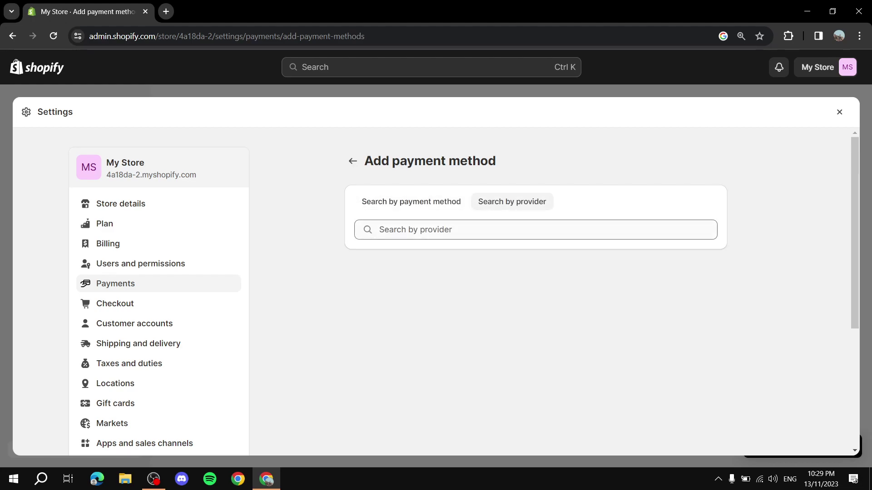
{"action": "left_click", "coordinate": [511, 229]}
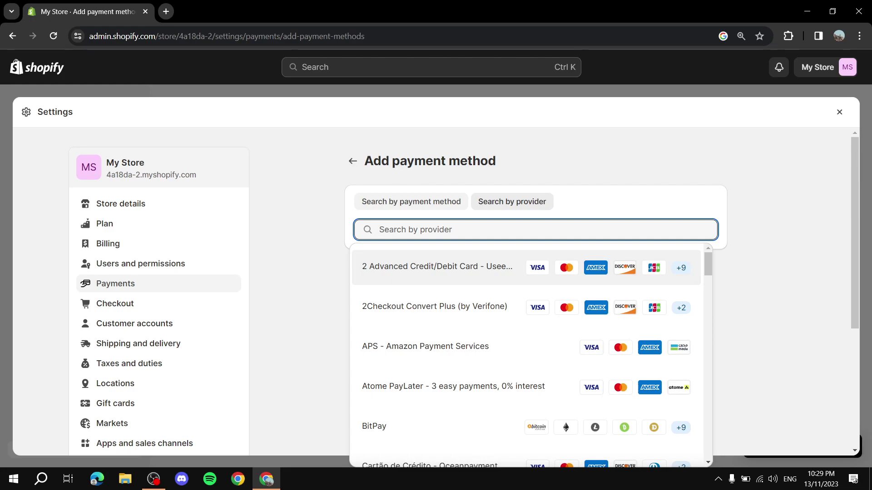
{"action": "left_click", "coordinate": [411, 201]}
{"action": "left_click", "coordinate": [353, 160]}
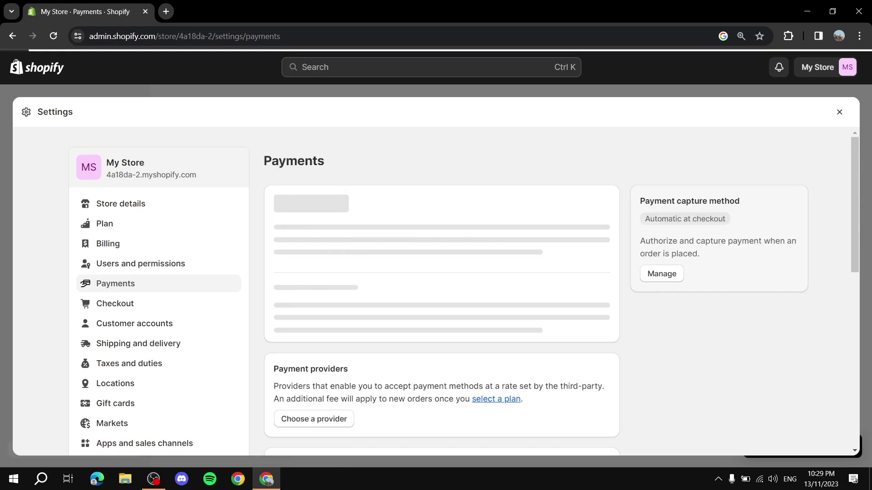
- Review the supported payment methods and manual payment methods sections of the Payments settings, highlighting each heading
{"action": "scroll", "coordinate": [436, 290], "scroll_direction": "down", "scroll_amount": 3}
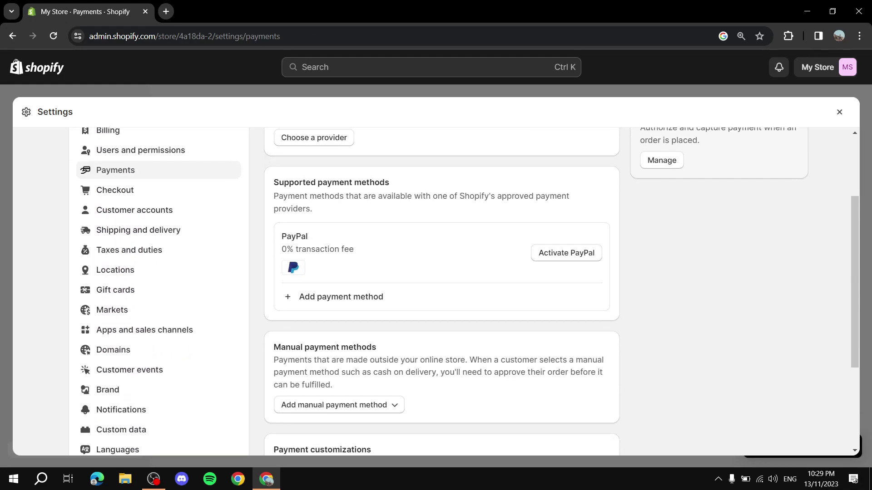
{"action": "left_click_drag", "start_coordinate": [273, 182], "coordinate": [389, 182]}
{"action": "left_click", "coordinate": [389, 183]}
{"action": "scroll", "coordinate": [436, 291], "scroll_direction": "down", "scroll_amount": 3}
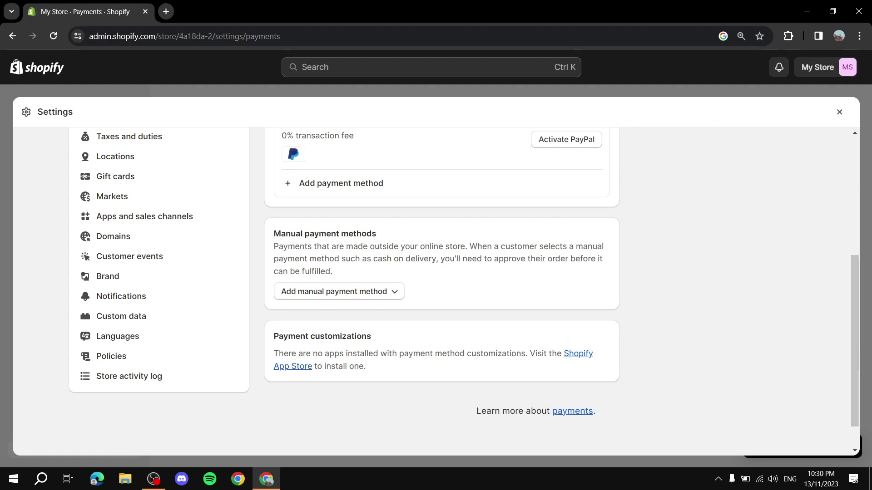
{"action": "left_click_drag", "start_coordinate": [274, 234], "coordinate": [376, 233]}
{"action": "left_click", "coordinate": [375, 234]}
- Open the setup for the Cash on Delivery (COD) manual payment method, view its fields, and close it without activating
{"action": "left_click", "coordinate": [338, 291]}
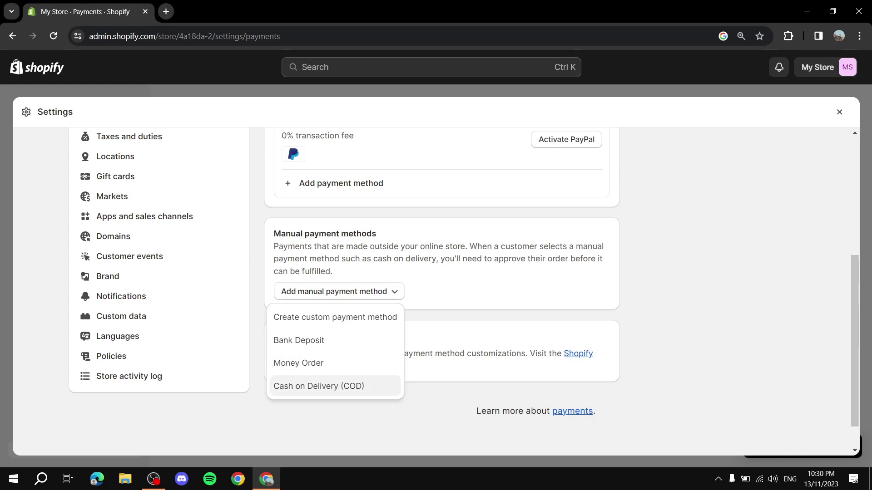
{"action": "left_click", "coordinate": [319, 385]}
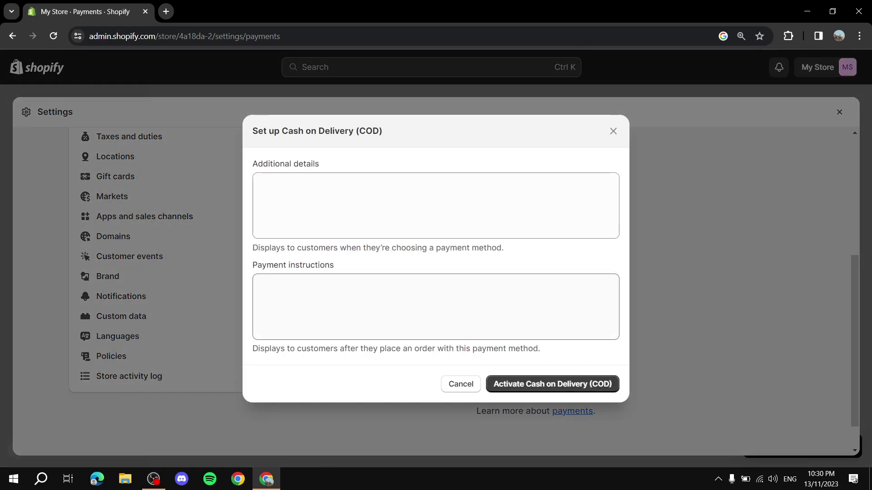
{"action": "left_click", "coordinate": [318, 299]}
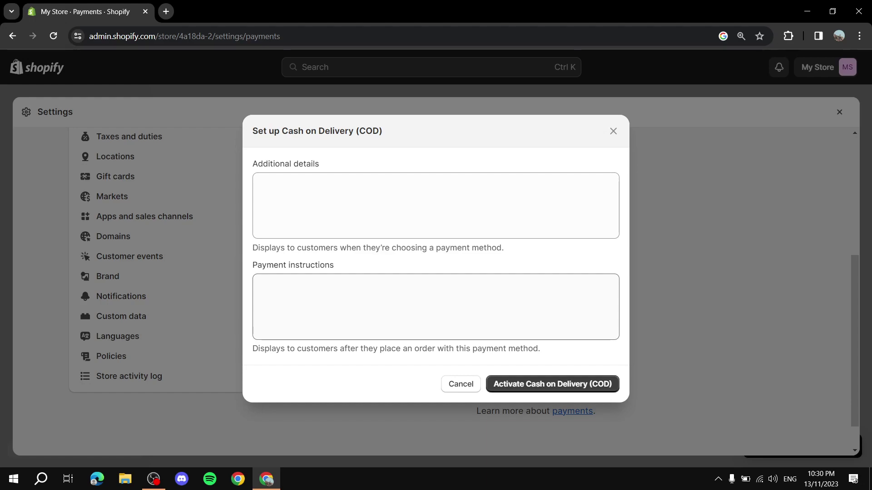
{"action": "left_click", "coordinate": [613, 131]}
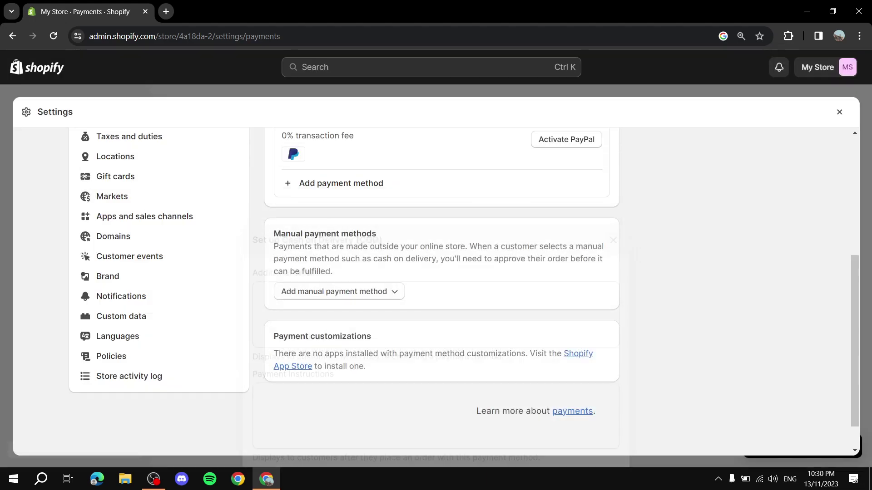
- Reopen the Cash on Delivery (COD) setup from the manual payment methods and examine its additional details and payment instructions fields
{"action": "left_click_drag", "start_coordinate": [274, 233], "coordinate": [376, 233]}
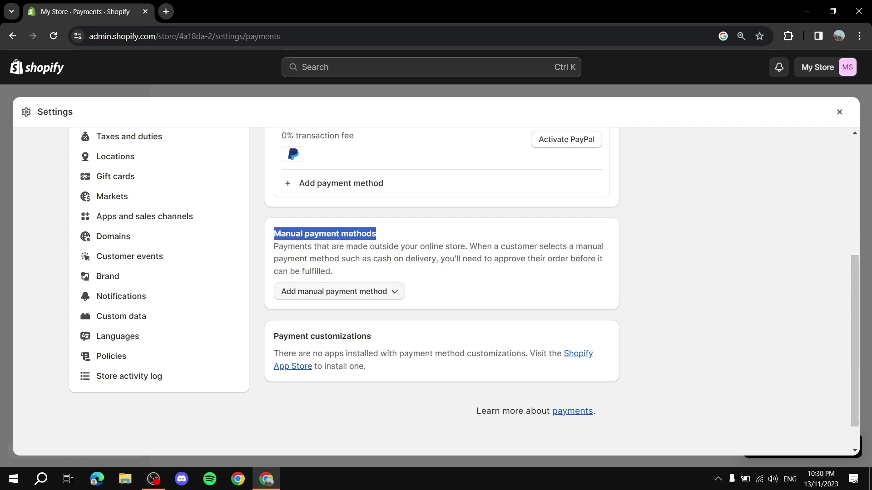
{"action": "left_click", "coordinate": [339, 292]}
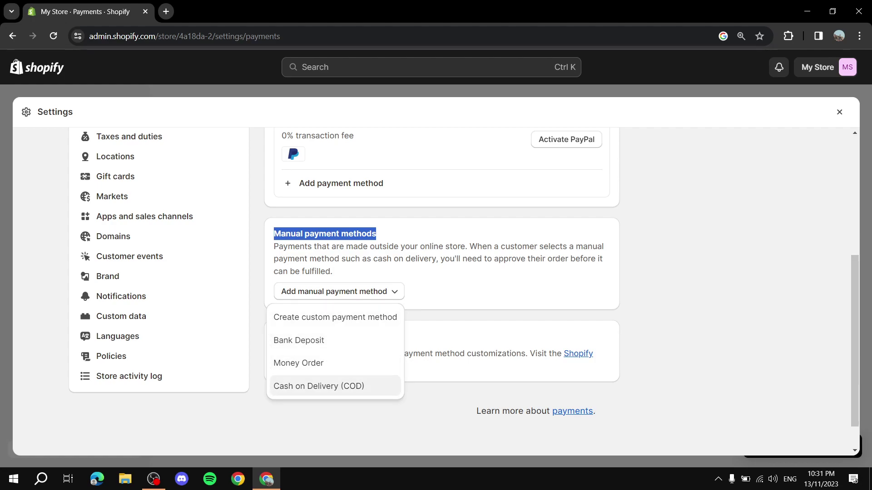
{"action": "left_click", "coordinate": [334, 386]}
{"action": "left_click", "coordinate": [260, 183]}
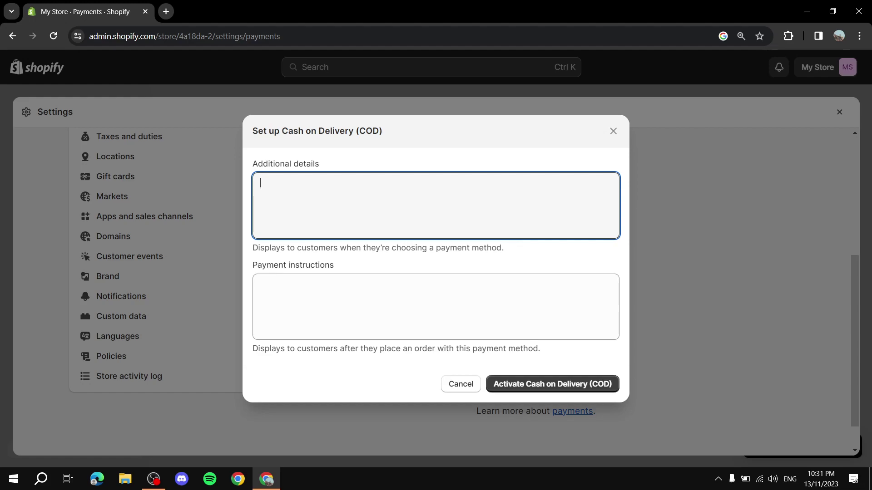
{"action": "left_click", "coordinate": [260, 283]}
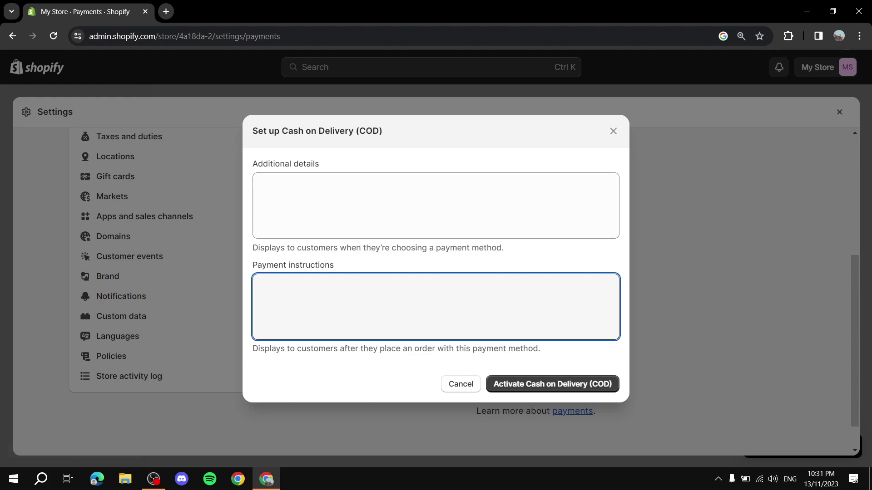
- Enter "Pay on delivery" as the additional details for Cash on Delivery (COD), go to the payment instructions, and cancel the setup
{"action": "left_click", "coordinate": [260, 182]}
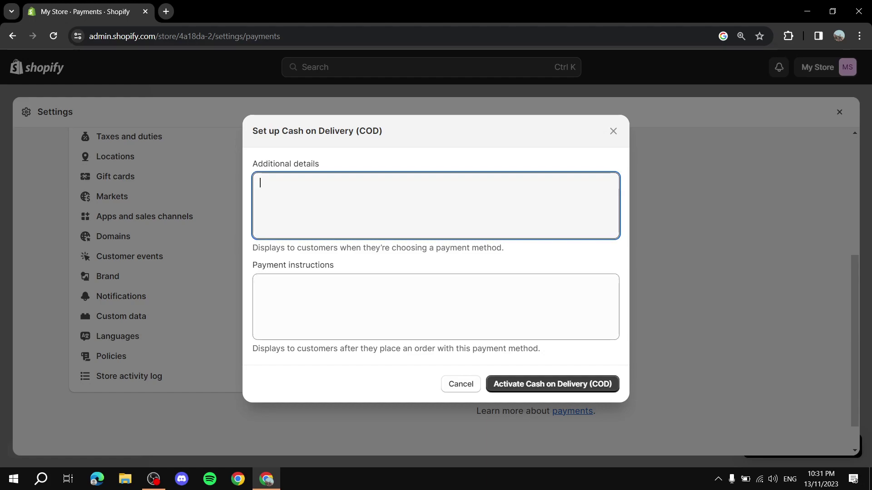
{"action": "type", "text": "Pay on"}
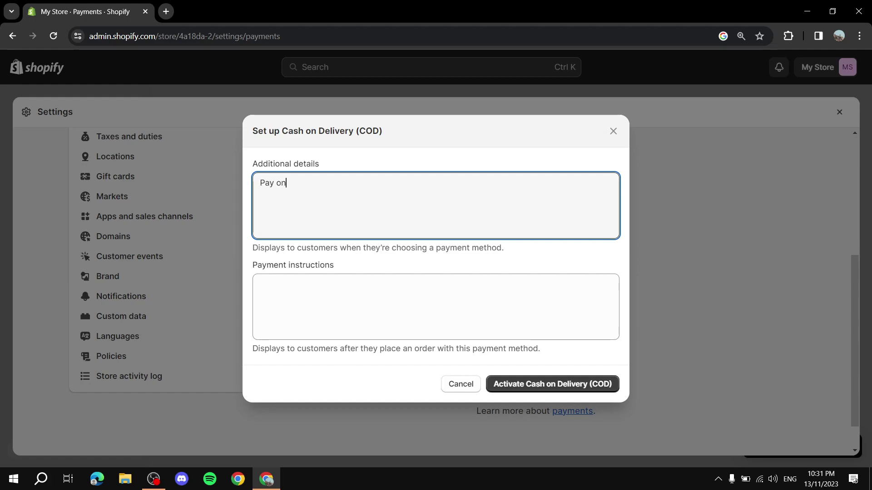
{"action": "type", "text": " delivery"}
{"action": "left_click", "coordinate": [260, 283]}
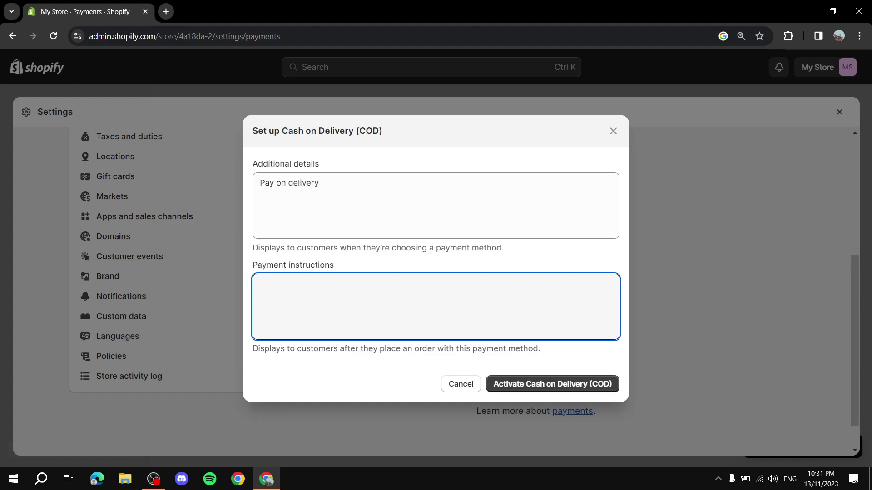
{"action": "left_click", "coordinate": [460, 384]}
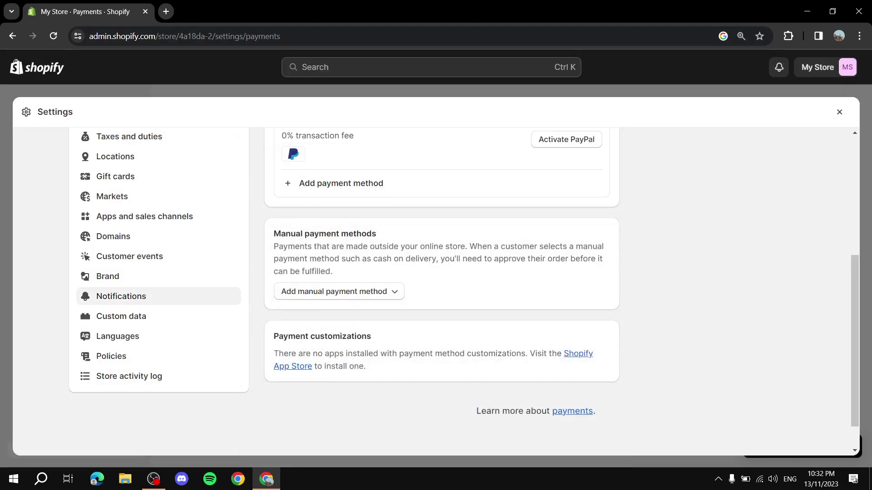
- Look over the Payments settings page once more, from the payment providers to the manual payment methods and payment customizations
{"action": "scroll", "coordinate": [436, 291], "scroll_direction": "up", "scroll_amount": 4}
{"action": "scroll", "coordinate": [441, 290], "scroll_direction": "up", "scroll_amount": 1}
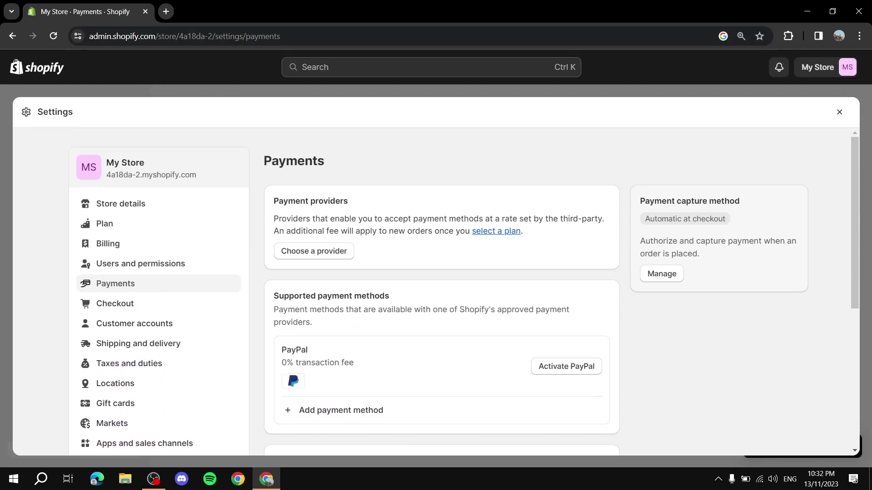
{"action": "scroll", "coordinate": [441, 291], "scroll_direction": "down", "scroll_amount": 1}
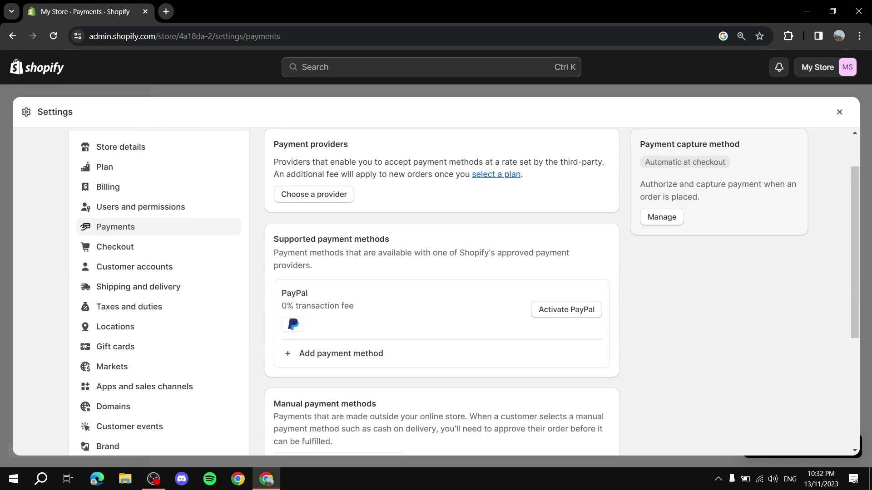
{"action": "scroll", "coordinate": [440, 290], "scroll_direction": "down", "scroll_amount": 4}
{"action": "scroll", "coordinate": [440, 290], "scroll_direction": "up", "scroll_amount": 4}
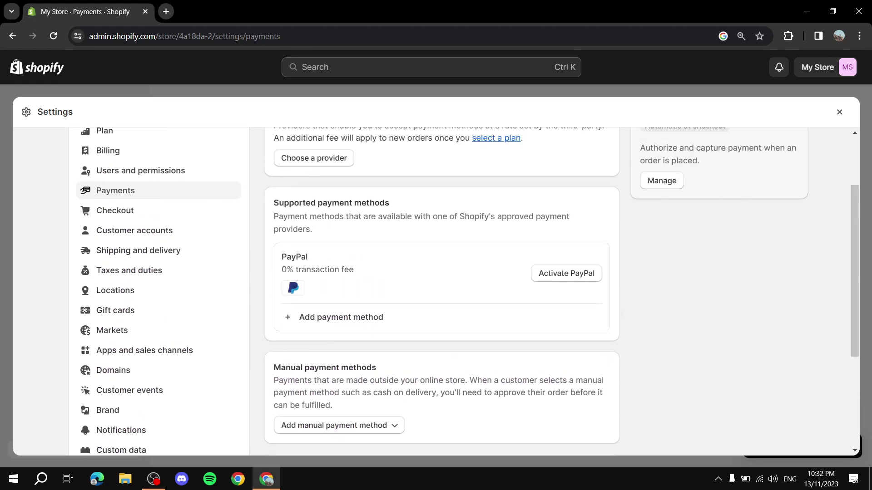
{"action": "scroll", "coordinate": [440, 290], "scroll_direction": "up", "scroll_amount": 2}
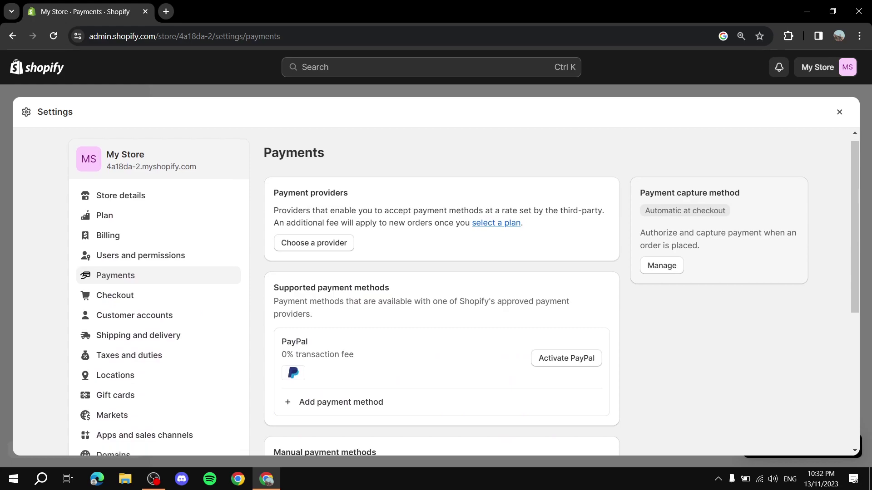
{"action": "scroll", "coordinate": [441, 291], "scroll_direction": "down", "scroll_amount": 4}
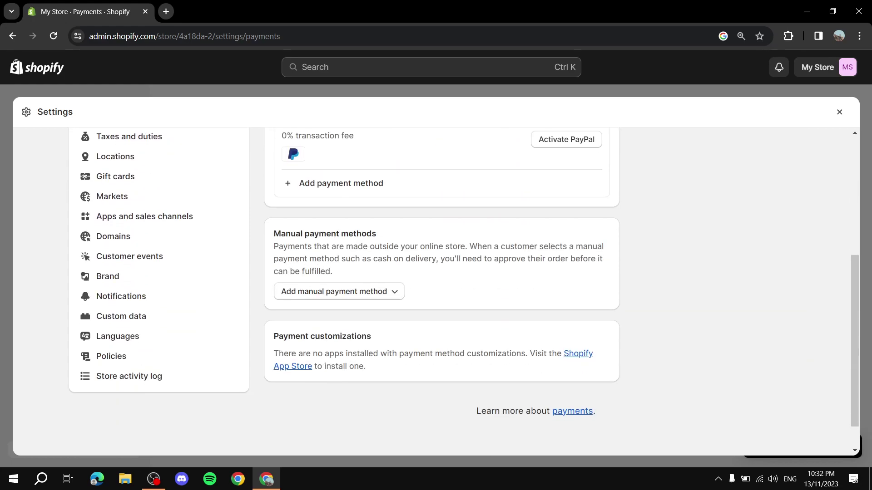
{"action": "scroll", "coordinate": [441, 290], "scroll_direction": "up", "scroll_amount": 3}
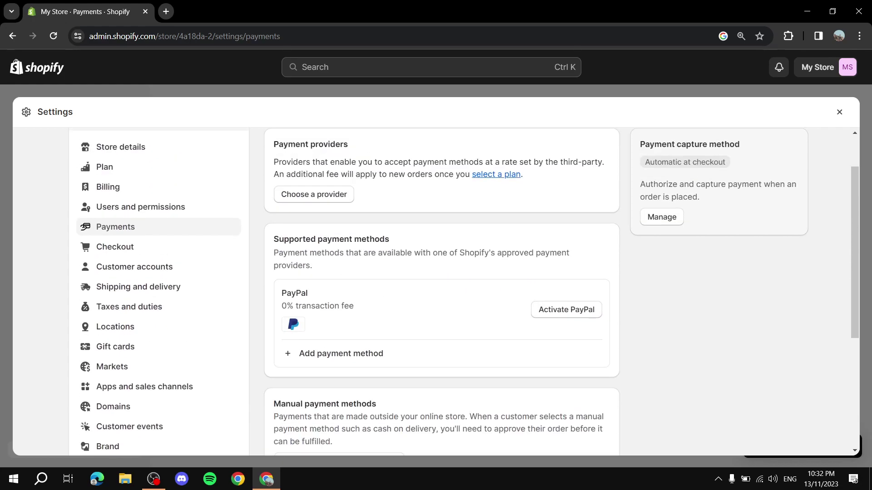
{"action": "scroll", "coordinate": [440, 291], "scroll_direction": "down", "scroll_amount": 4}
{"action": "scroll", "coordinate": [441, 291], "scroll_direction": "up", "scroll_amount": 2}
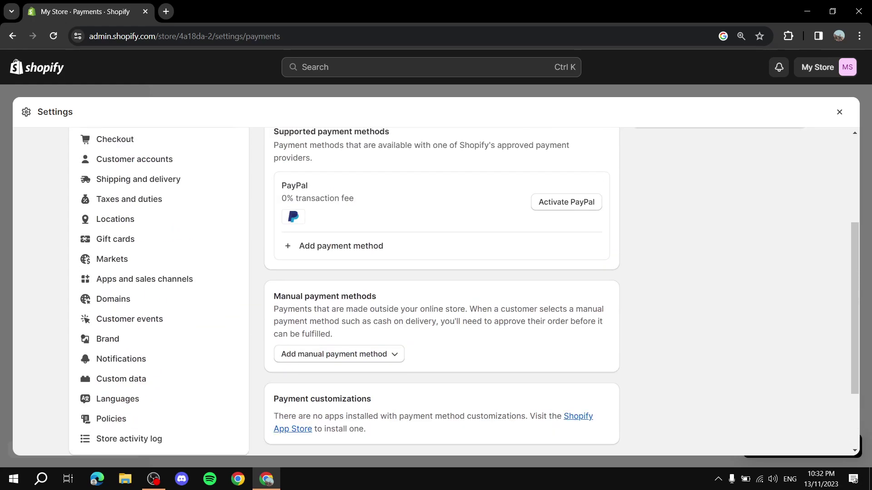